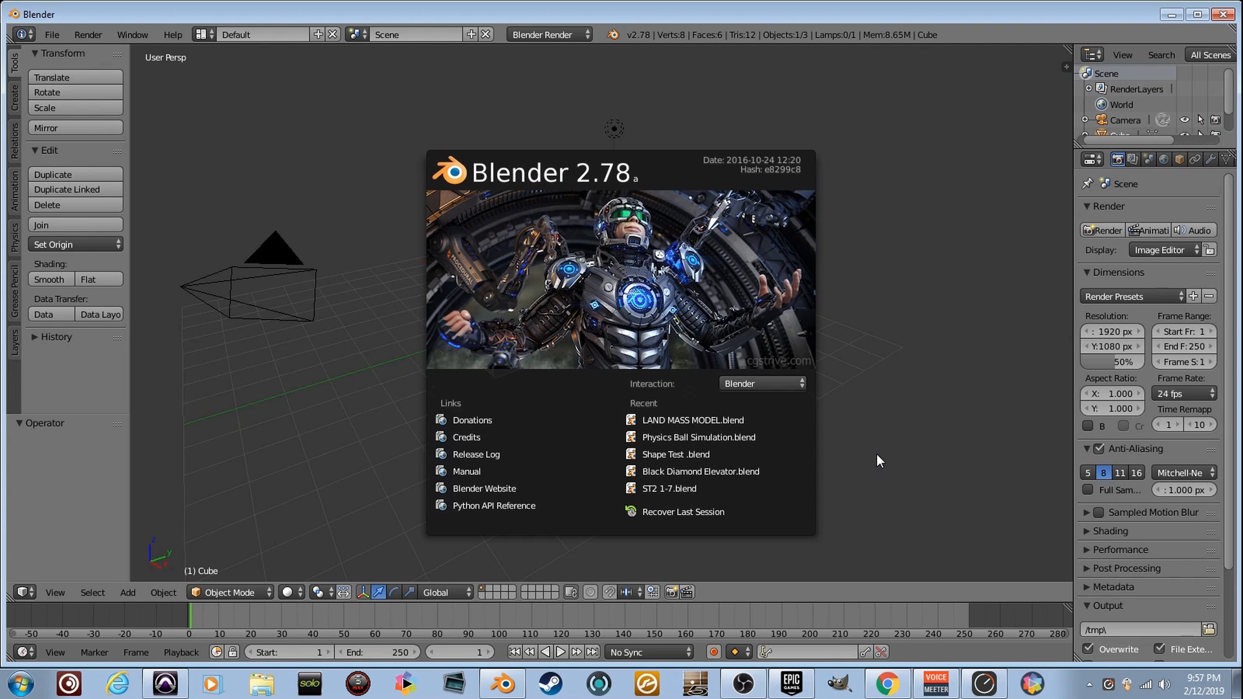
# Step: Dismiss the splash screen and examine the default cube from several angles in walk navigation
pyautogui.click(877, 454)
pyautogui.hotkey('shift', 'f')
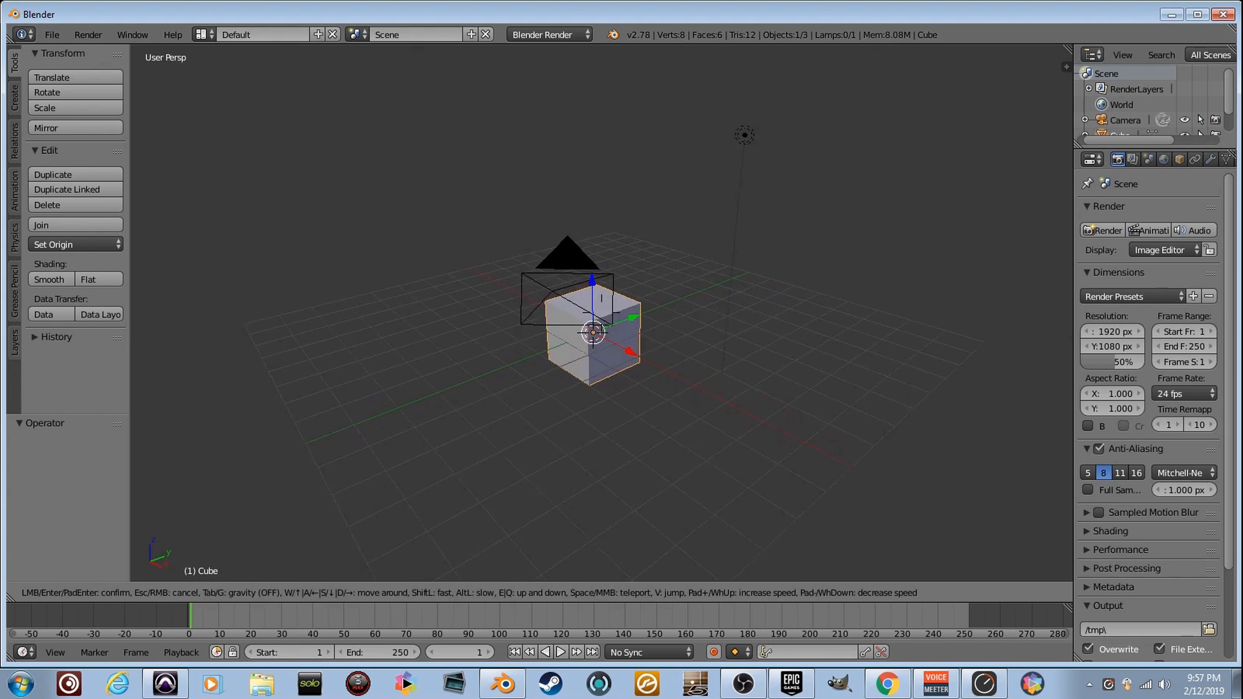
pyautogui.press('a')
pyautogui.press('w')
pyautogui.press('d')
pyautogui.press('s')
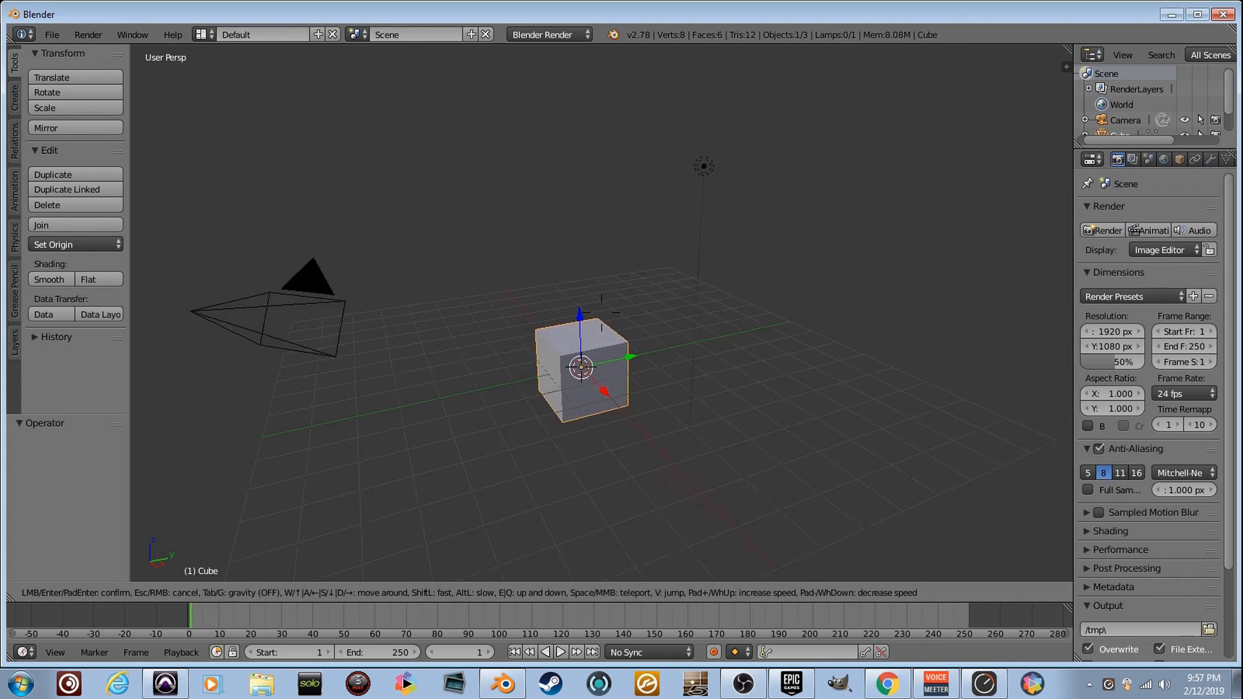
pyautogui.press('w')
pyautogui.press('a')
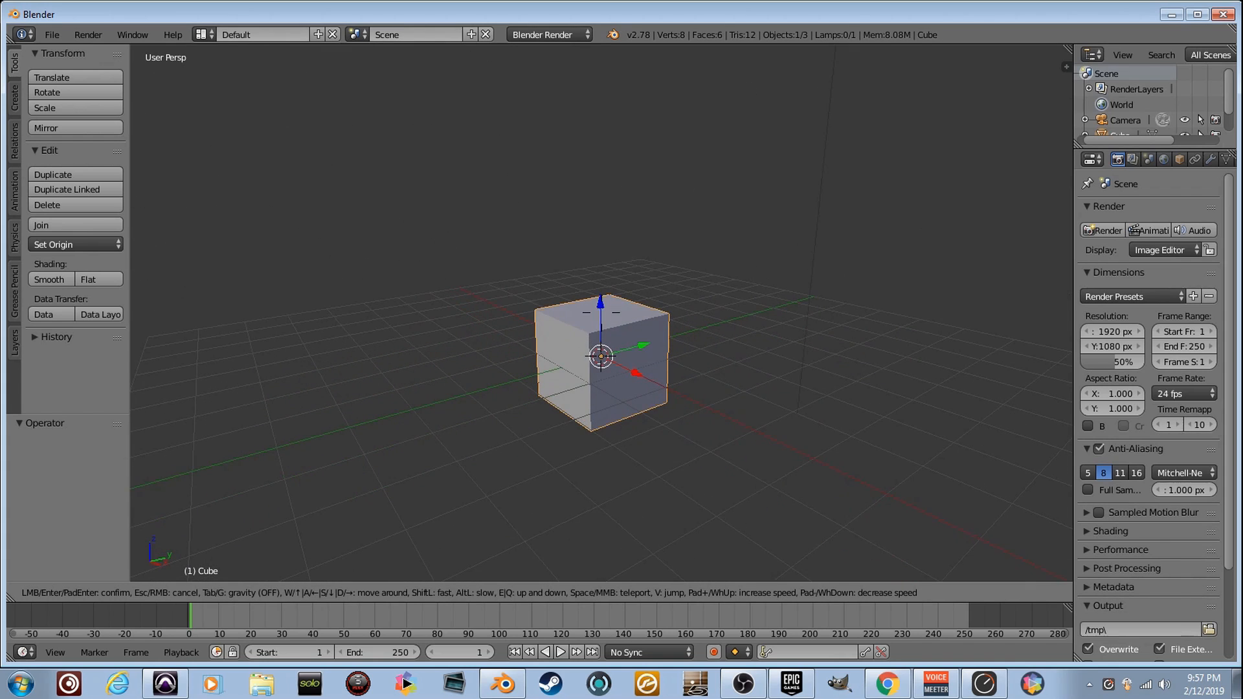
pyautogui.press('s')
pyautogui.press('d')
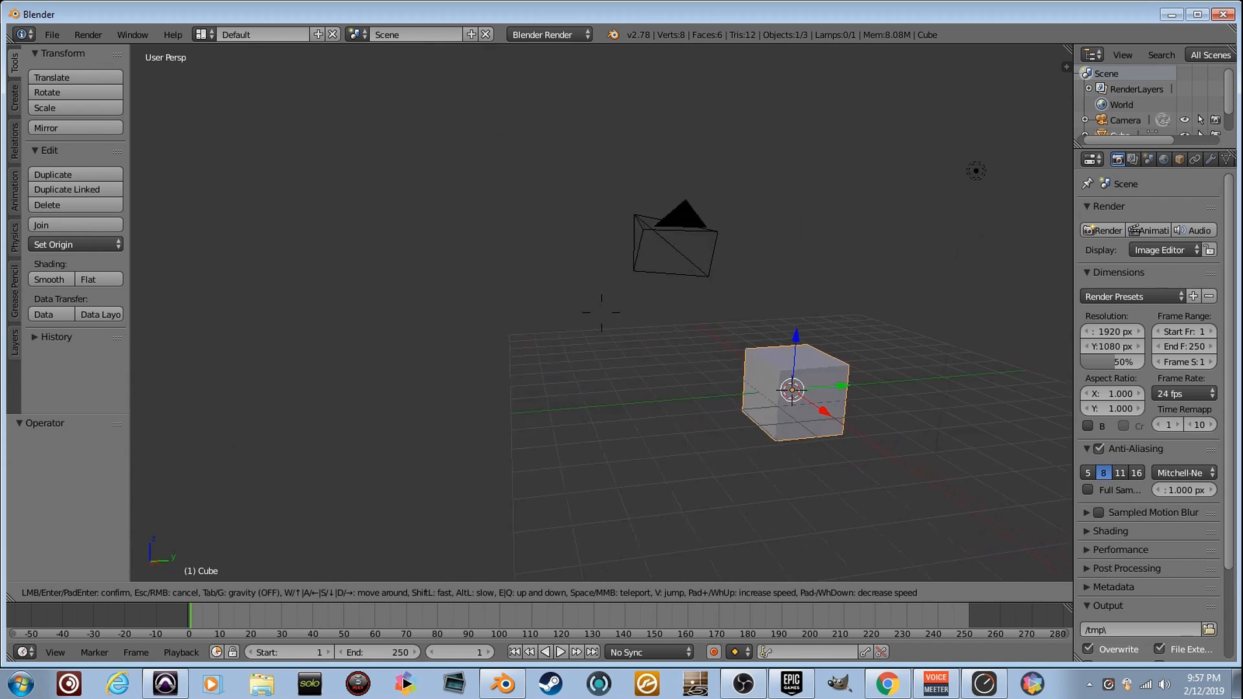
pyautogui.press('w')
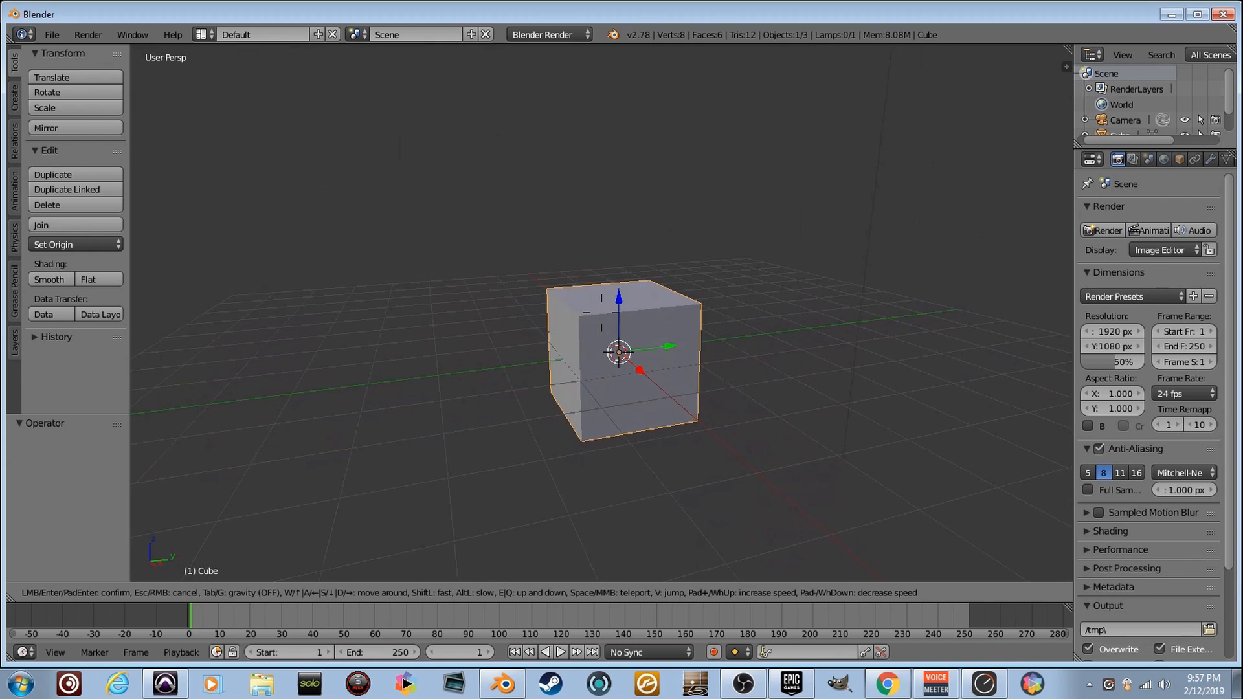
pyautogui.click(731, 383)
# Step: Delete the default cube and add a torus mesh in its place
pyautogui.press('x')
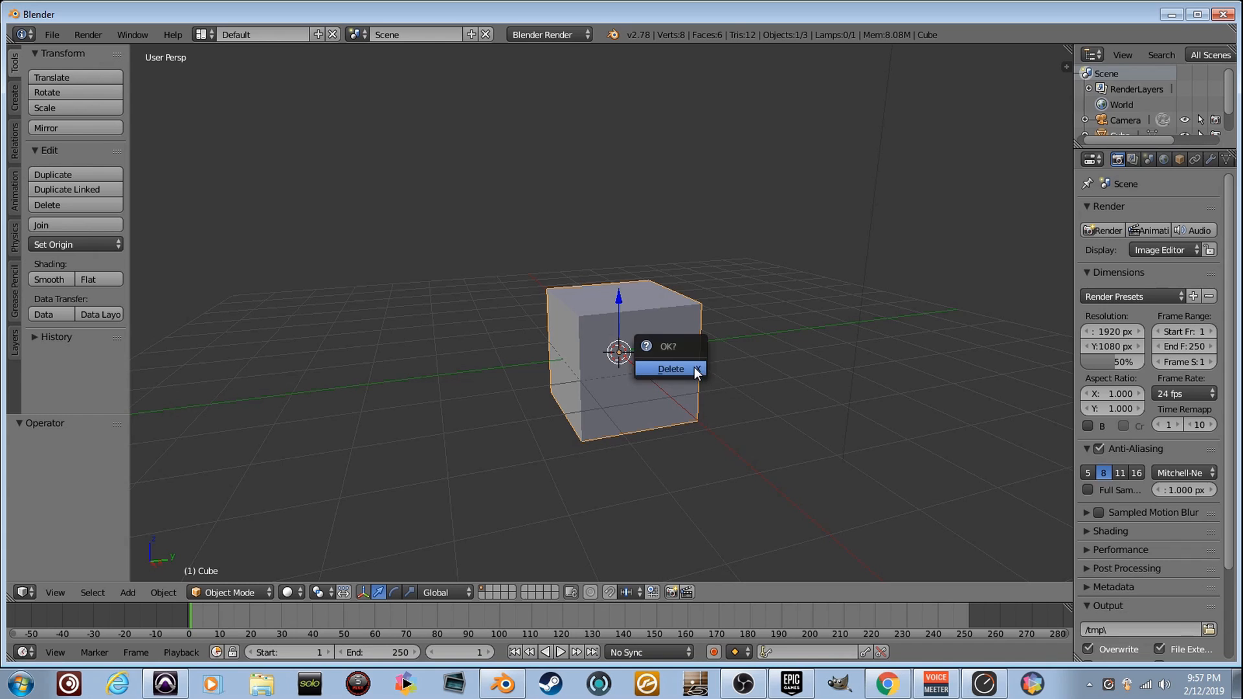
pyautogui.click(693, 369)
pyautogui.hotkey('shift', 'a')
pyautogui.moveTo(692, 371)
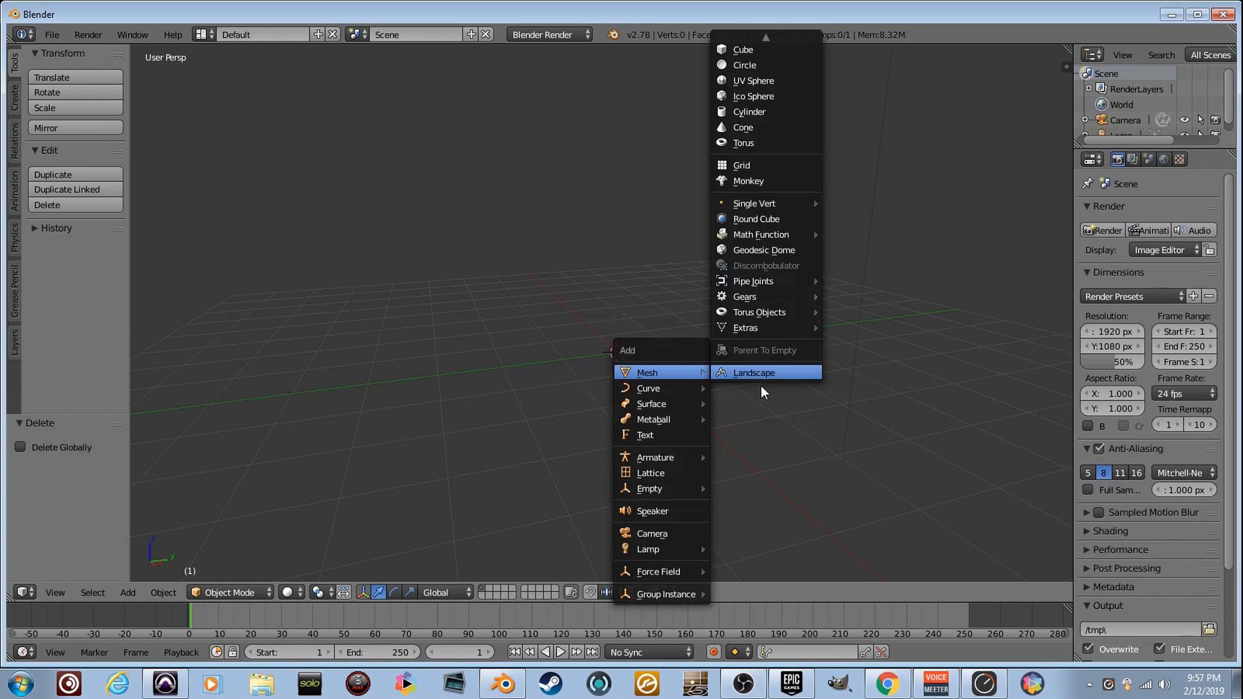
pyautogui.click(783, 145)
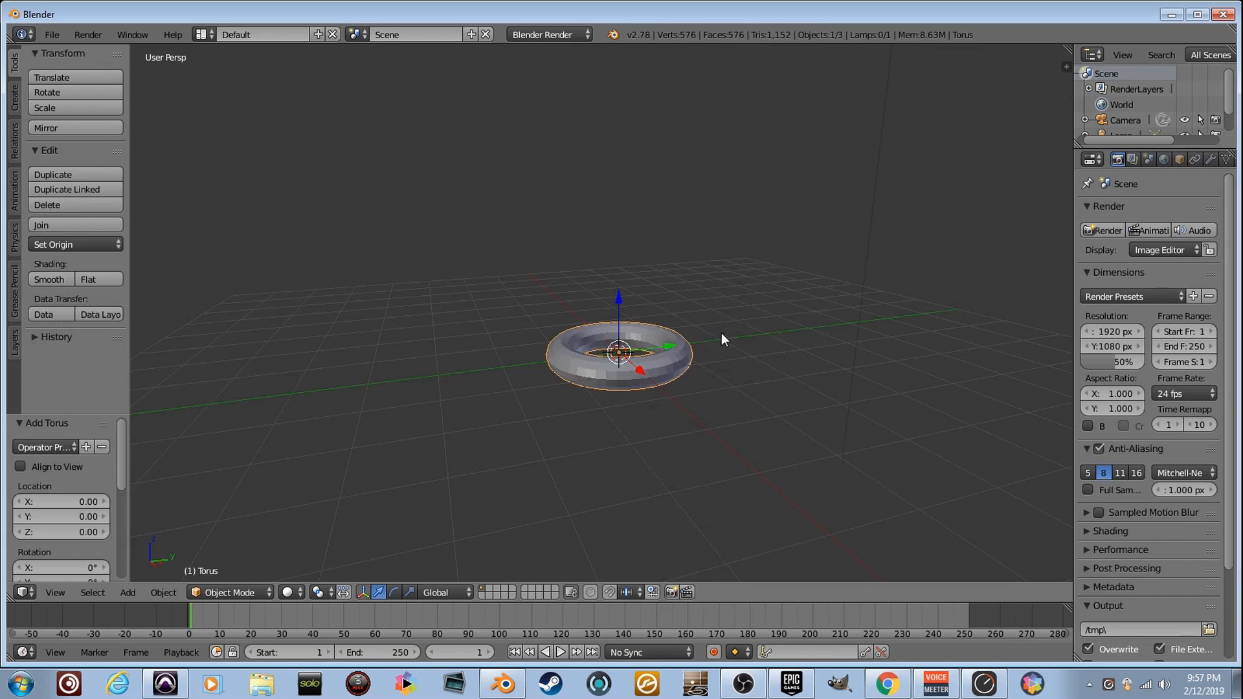
# Step: Duplicate the torus and move the copy 1 unit up along the Z axis
pyautogui.hotkey('shift', 'f')
pyautogui.press('w')
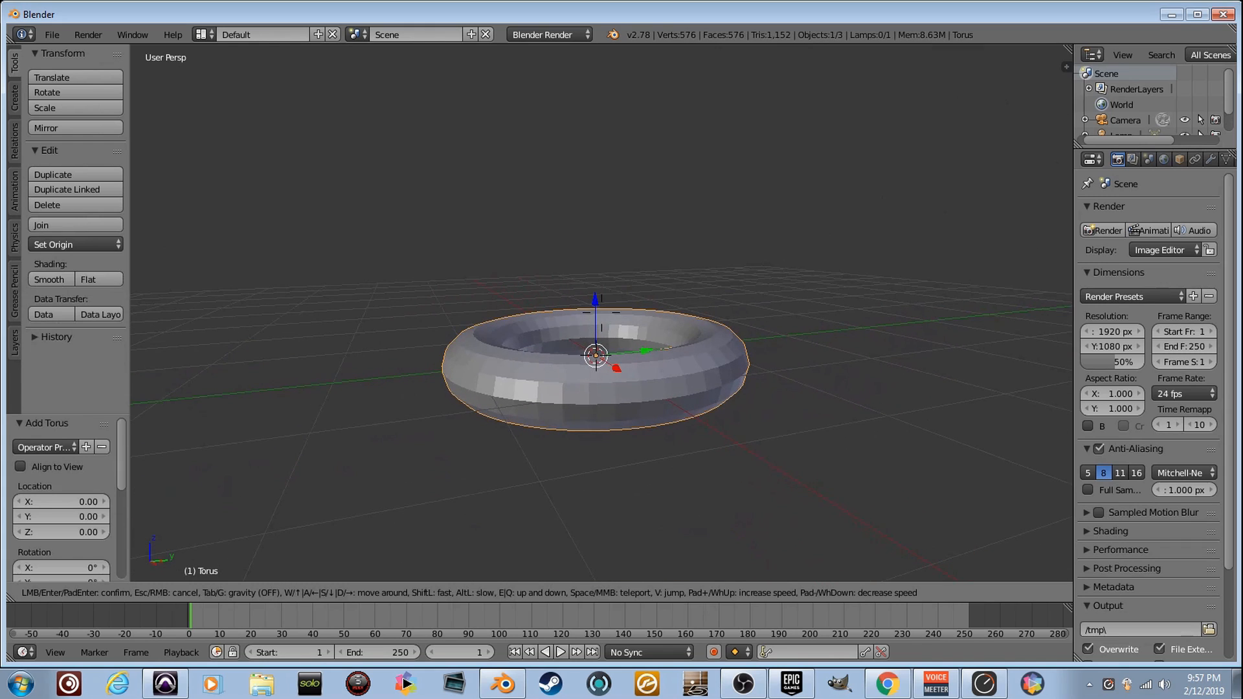
pyautogui.press('w')
pyautogui.press('s')
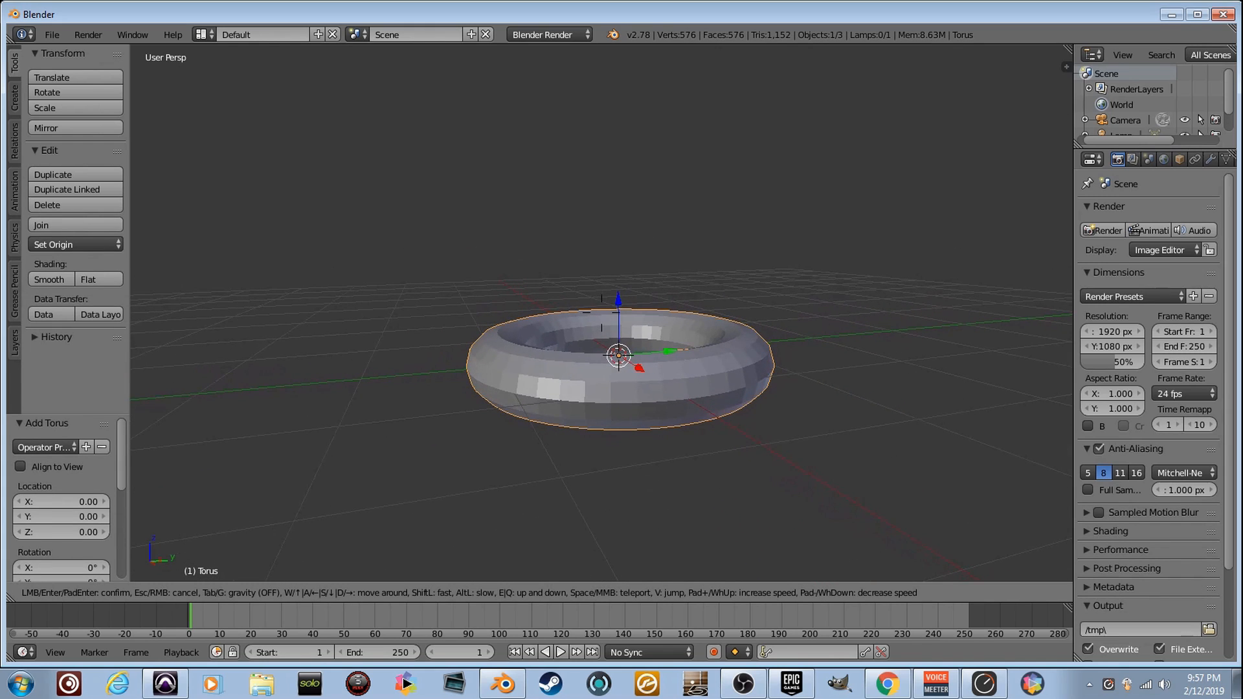
pyautogui.click(601, 312)
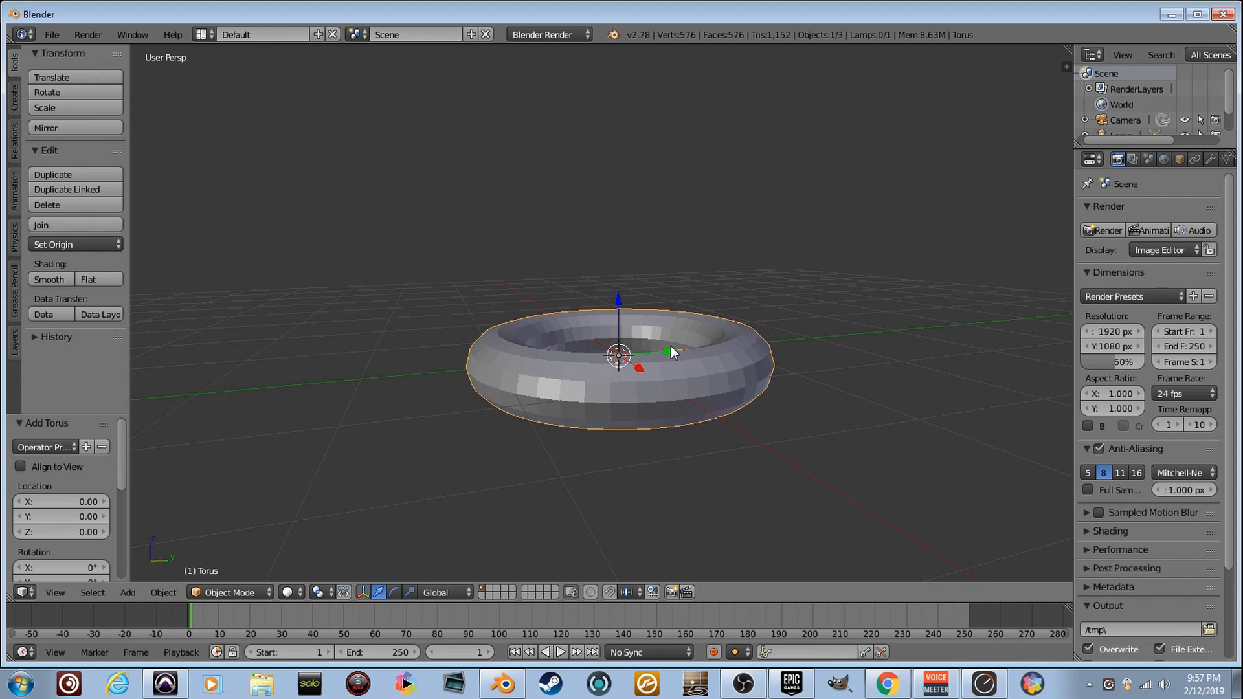
pyautogui.hotkey('shift', 'd')
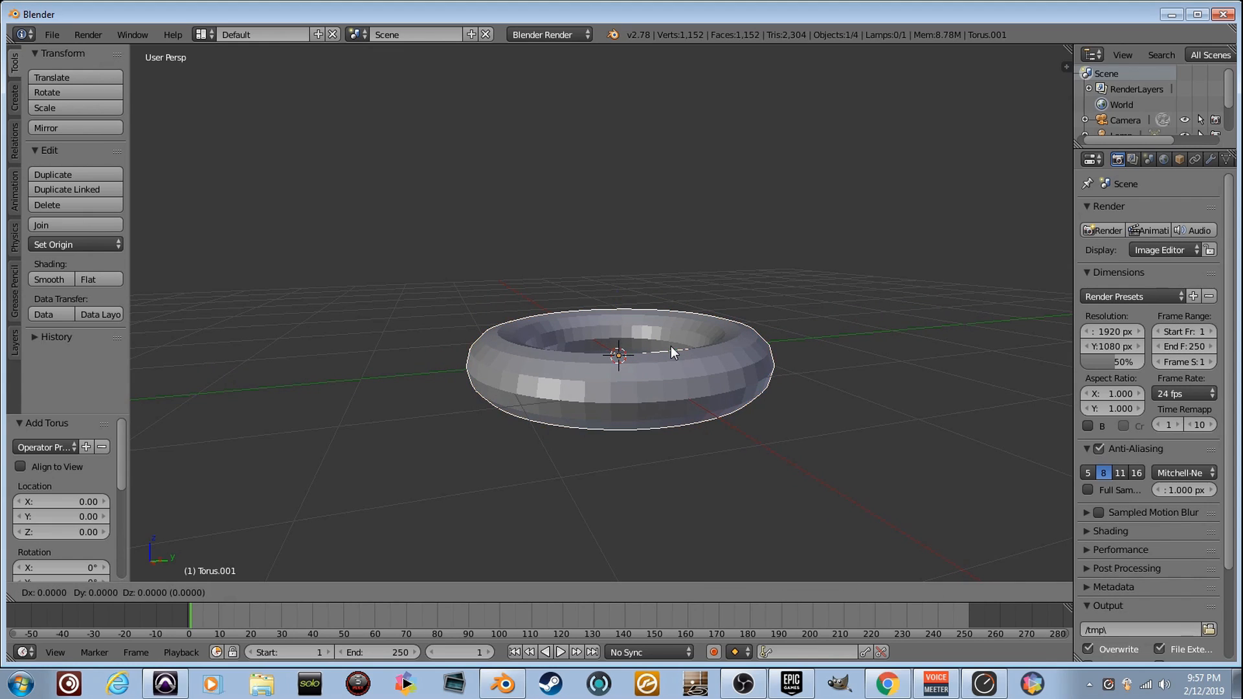
pyautogui.press('z')
pyautogui.press('1')
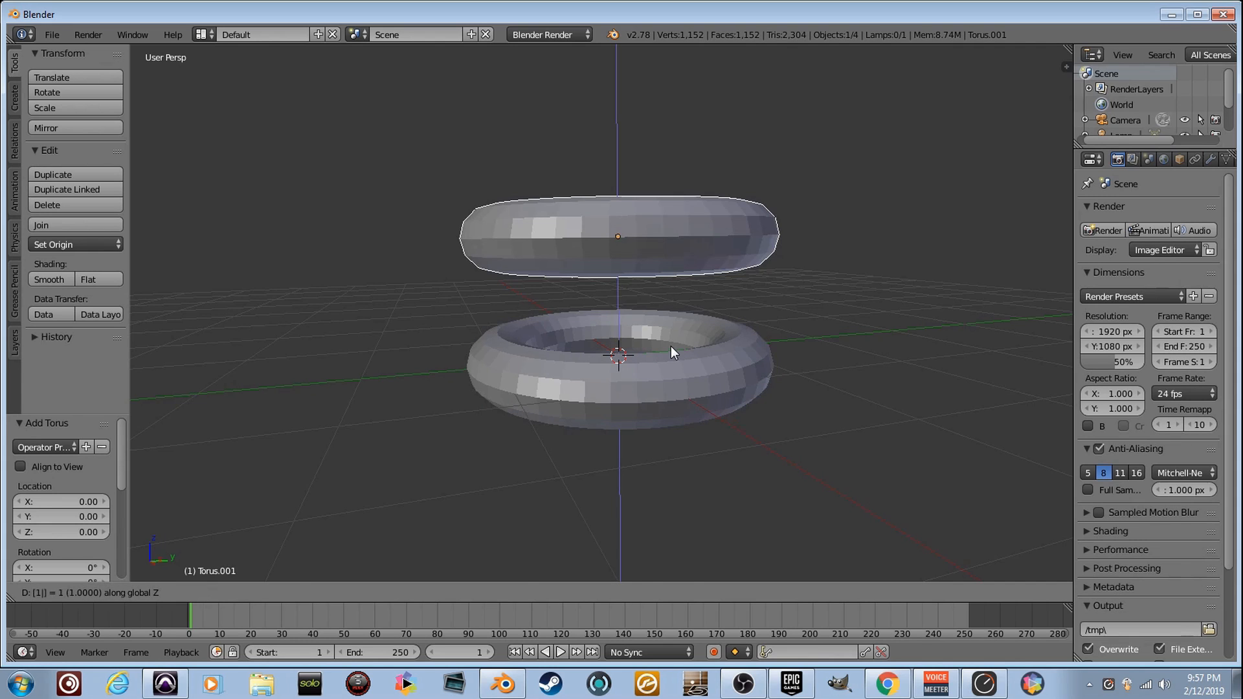
pyautogui.press('Return')
# Step: Check the two tori one after the other in Edit Mode to see whether they are separate objects
pyautogui.hotkey('shift', 'f')
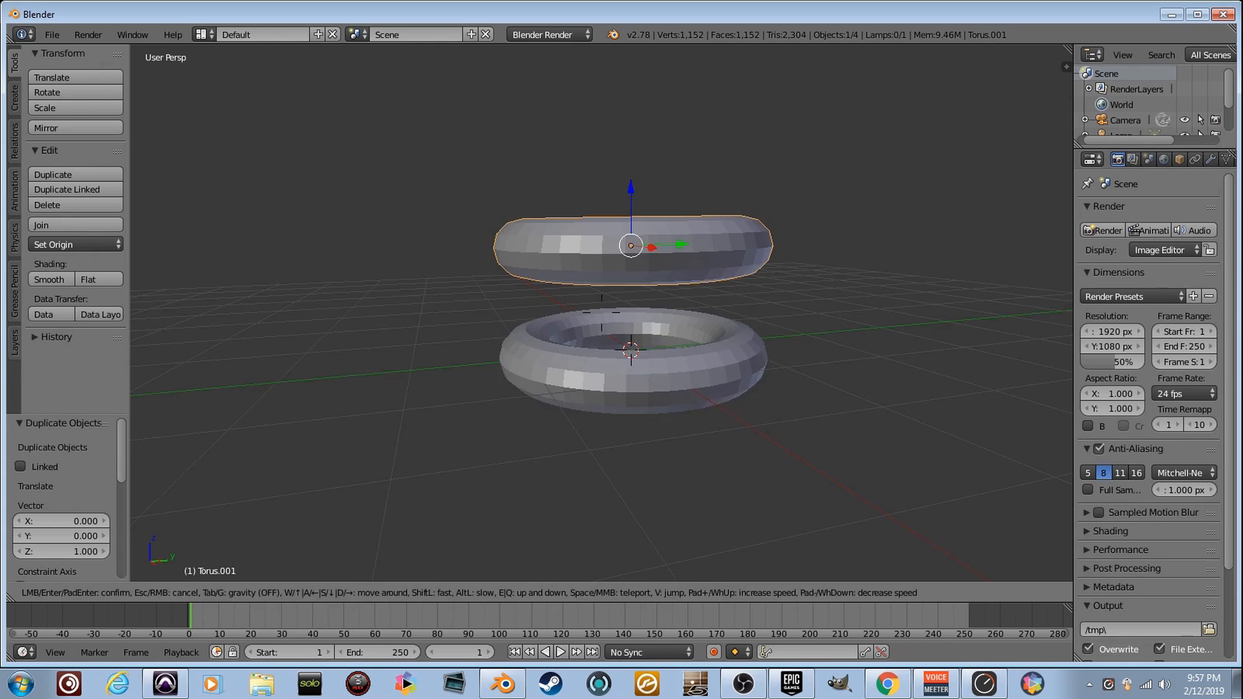
pyautogui.press('w')
pyautogui.click(601, 313)
pyautogui.rightClick(601, 430)
pyautogui.rightClick(609, 256)
pyautogui.rightClick(603, 402)
pyautogui.press('Tab')
pyautogui.press('Tab')
pyautogui.rightClick(620, 233)
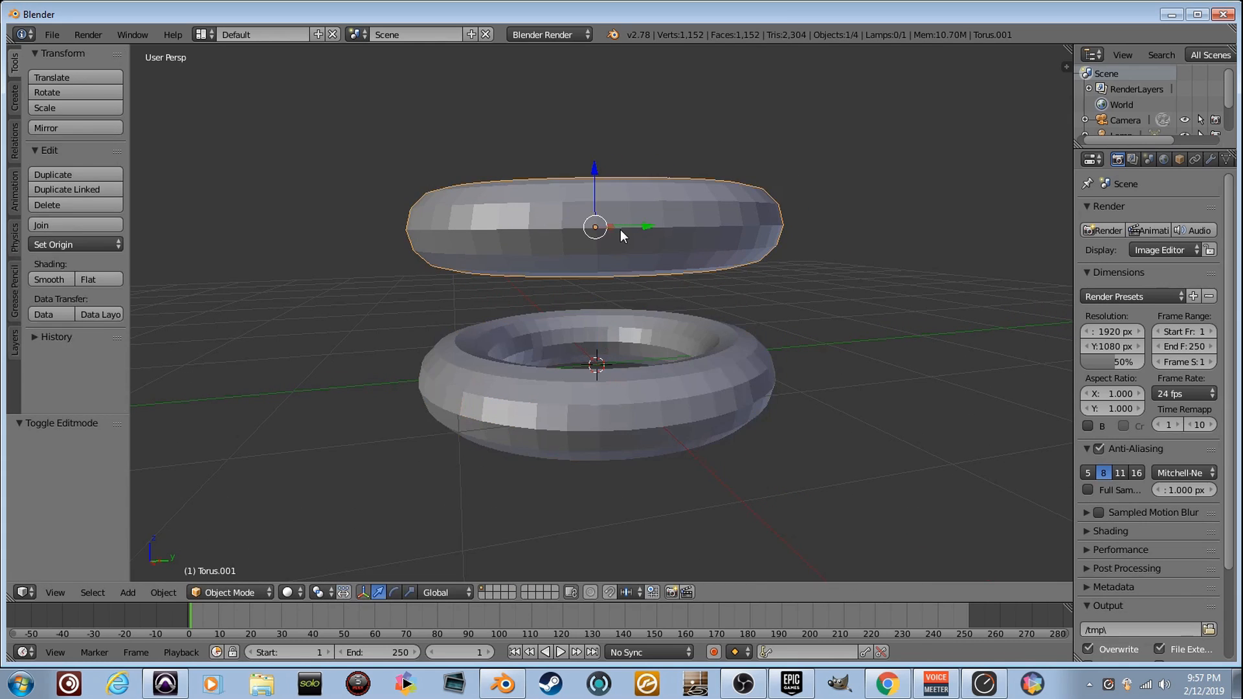
pyautogui.press('Tab')
pyautogui.press('Tab')
# Step: Join the lower and upper torus into a single object and check the combined mesh in Edit Mode
pyautogui.rightClick(632, 386)
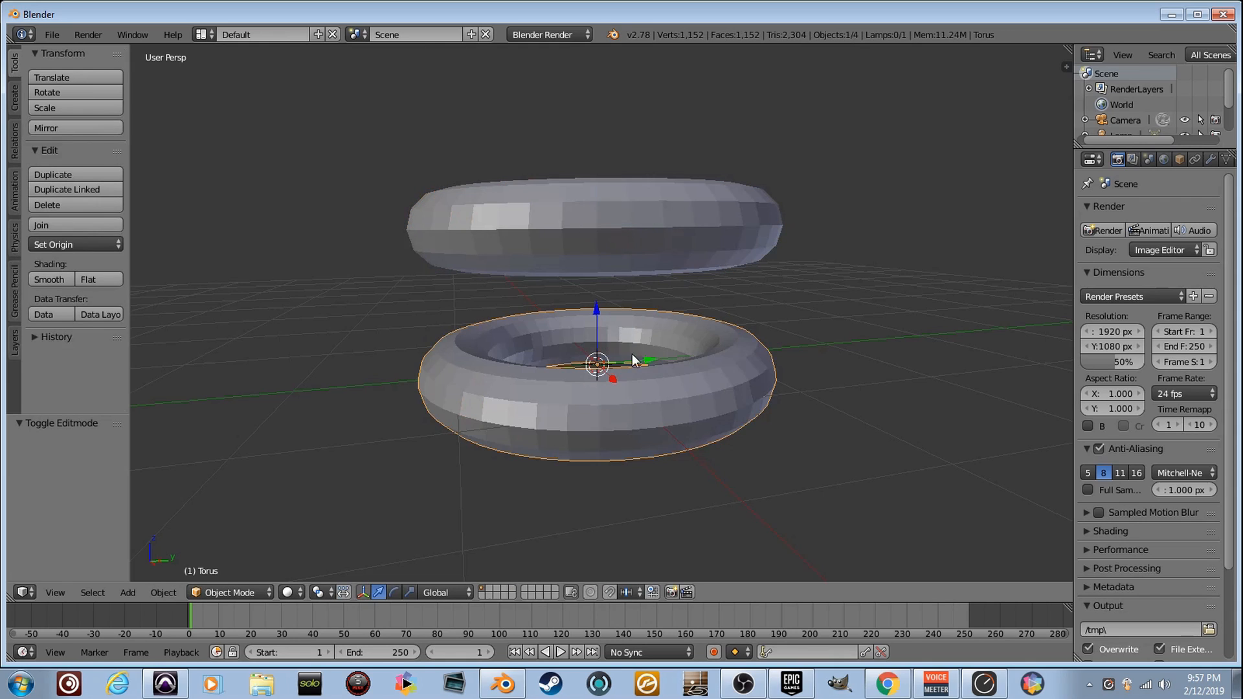
pyautogui.keyDown('shift'); pyautogui.rightClick(647, 252); pyautogui.keyUp('shift')
pyautogui.hotkey('ctrl', 'j')
pyautogui.press('Tab')
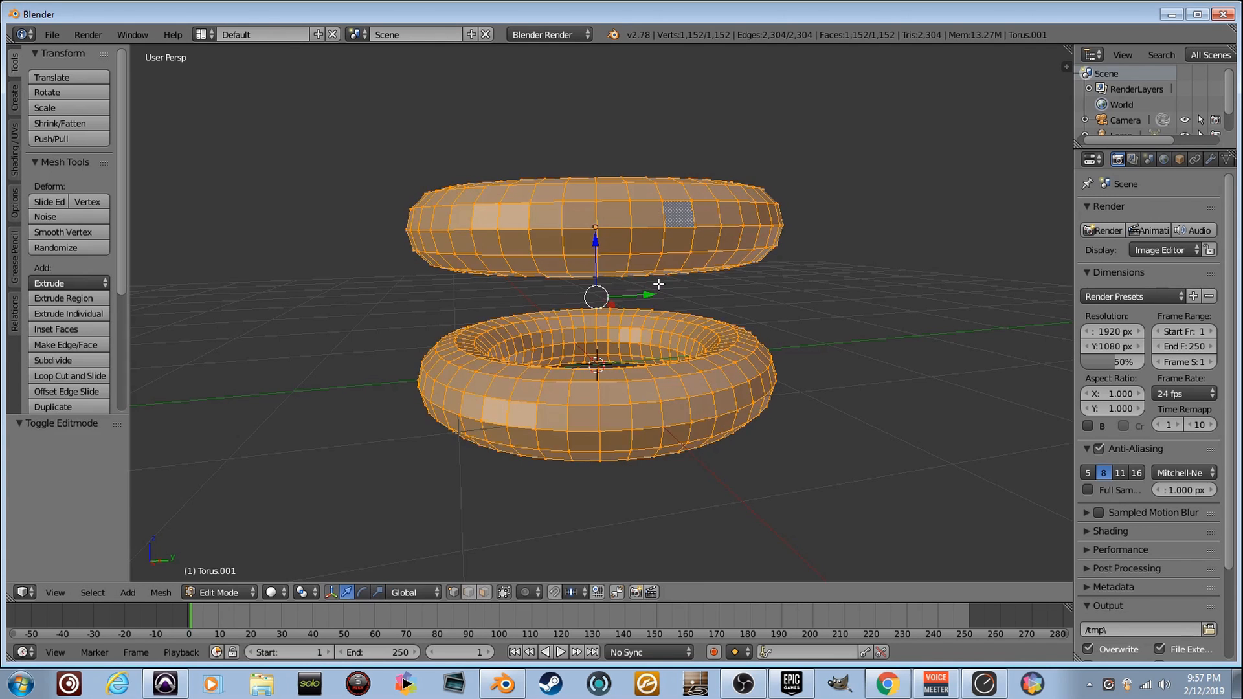
pyautogui.press('Tab')
# Step: Apply Subdivide Smooth to the entire mesh of the joined tori in Edit Mode
pyautogui.scroll(3, 705, 284)
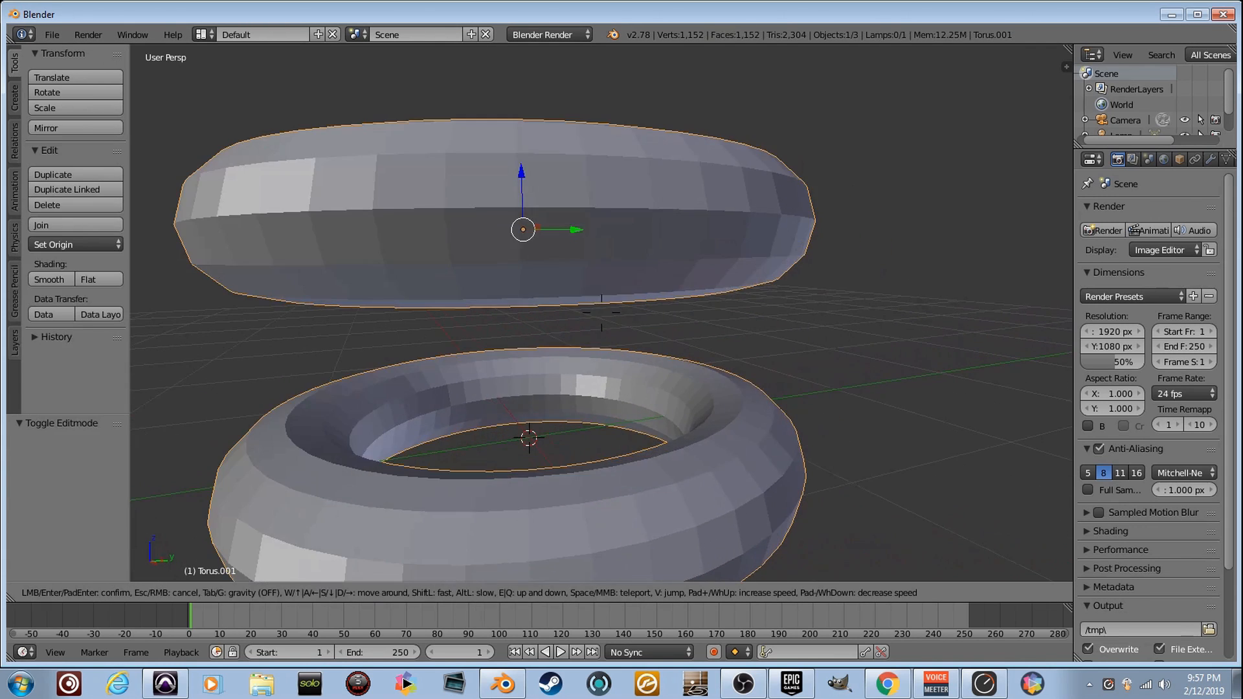
pyautogui.press('Tab')
pyautogui.scroll(-4, 610, 322)
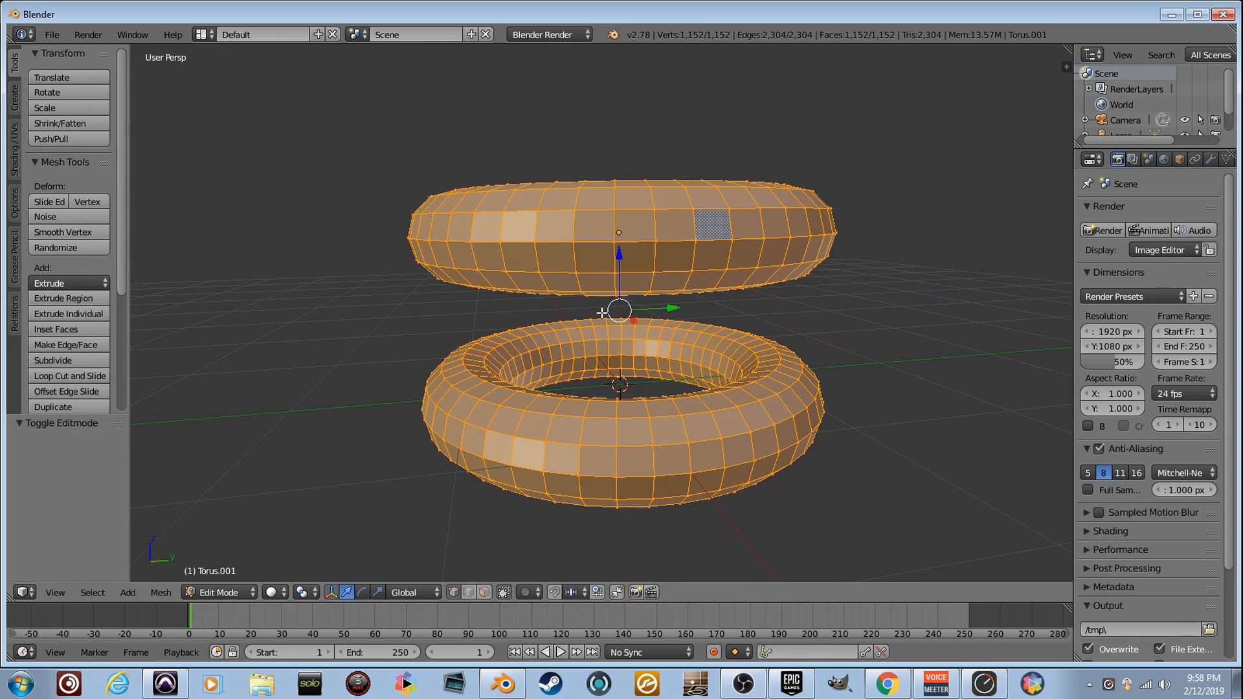
pyautogui.press('w')
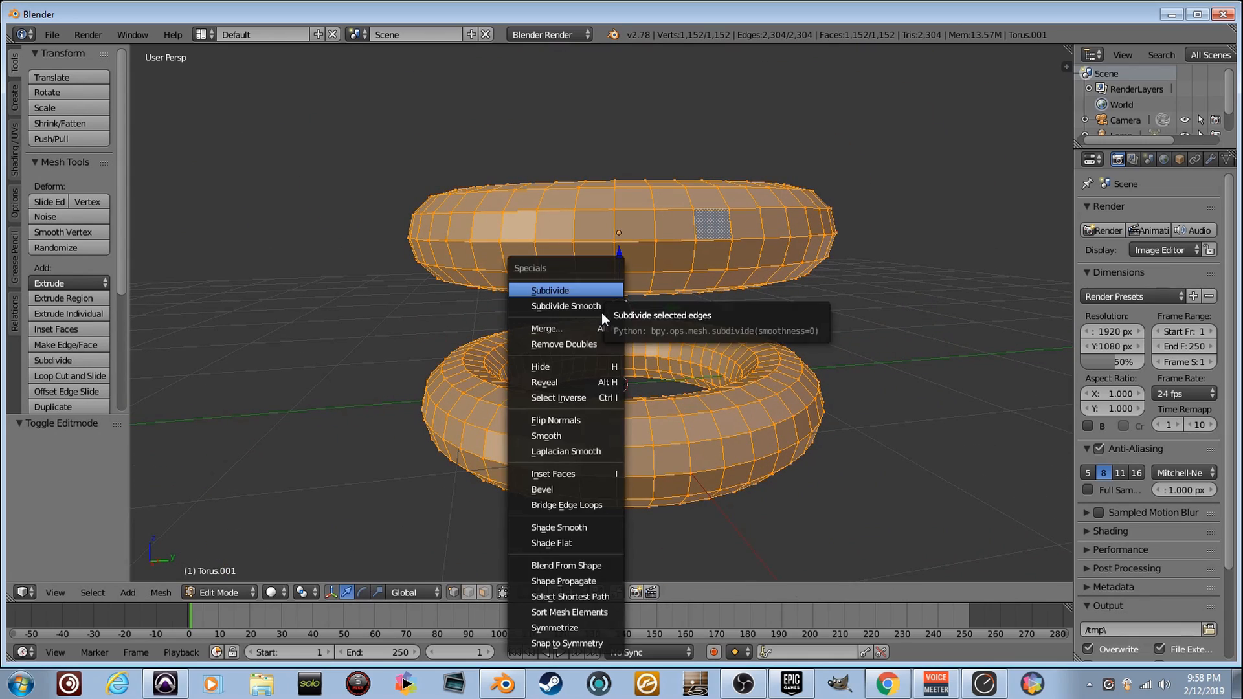
pyautogui.click(588, 309)
# Step: Examine the surface of the subdivided tori up close in Object Mode and Edit Mode with the geometry deselected
pyautogui.hotkey('shift', 'f')
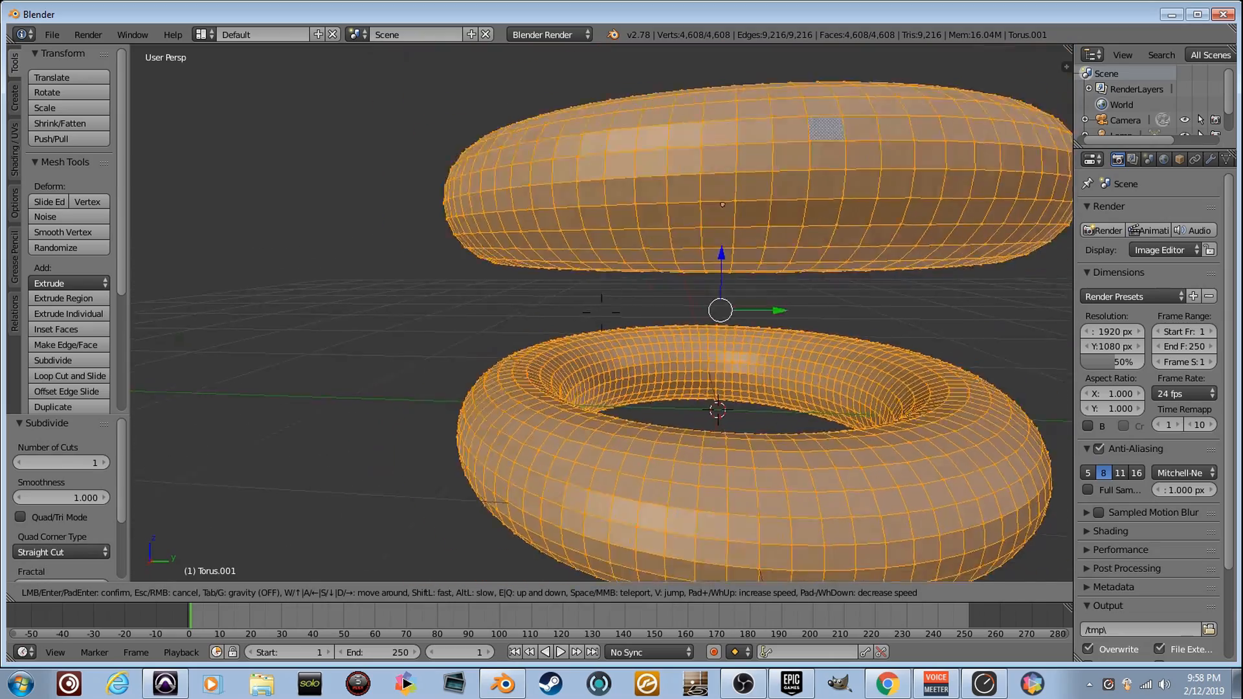
pyautogui.press('w')
pyautogui.click(602, 313)
pyautogui.press('Tab')
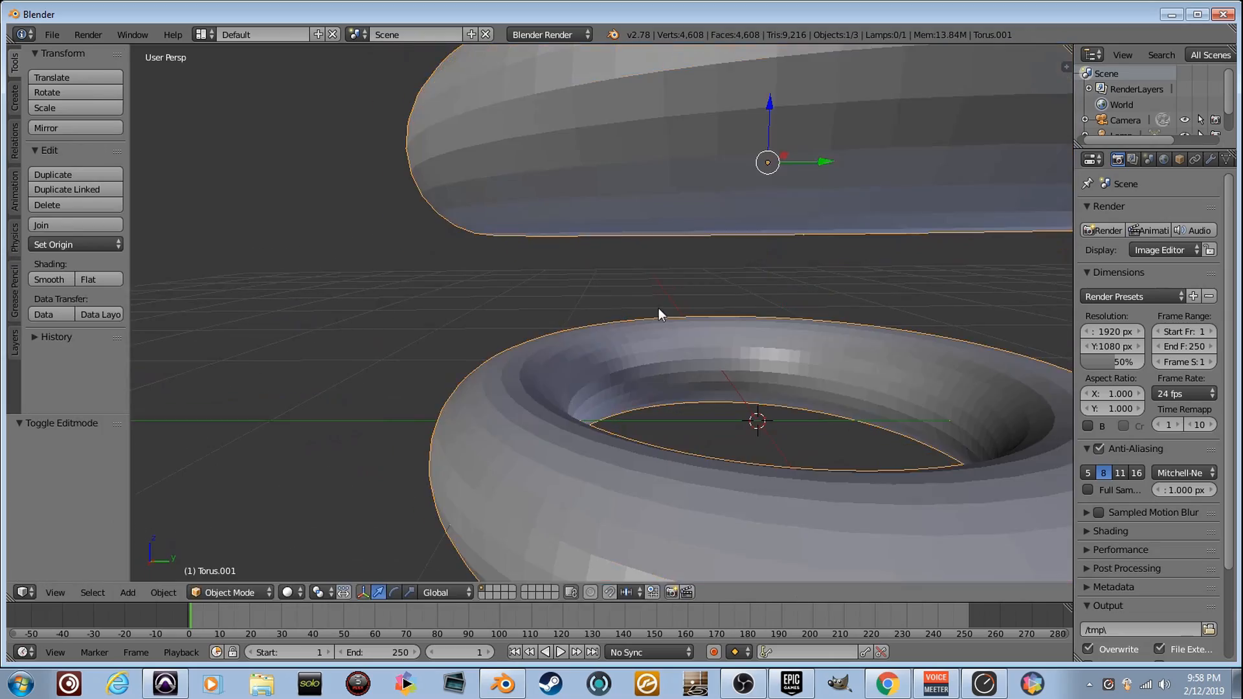
pyautogui.hotkey('shift', 'f')
pyautogui.press('w')
pyautogui.click(601, 313)
pyautogui.press('Tab')
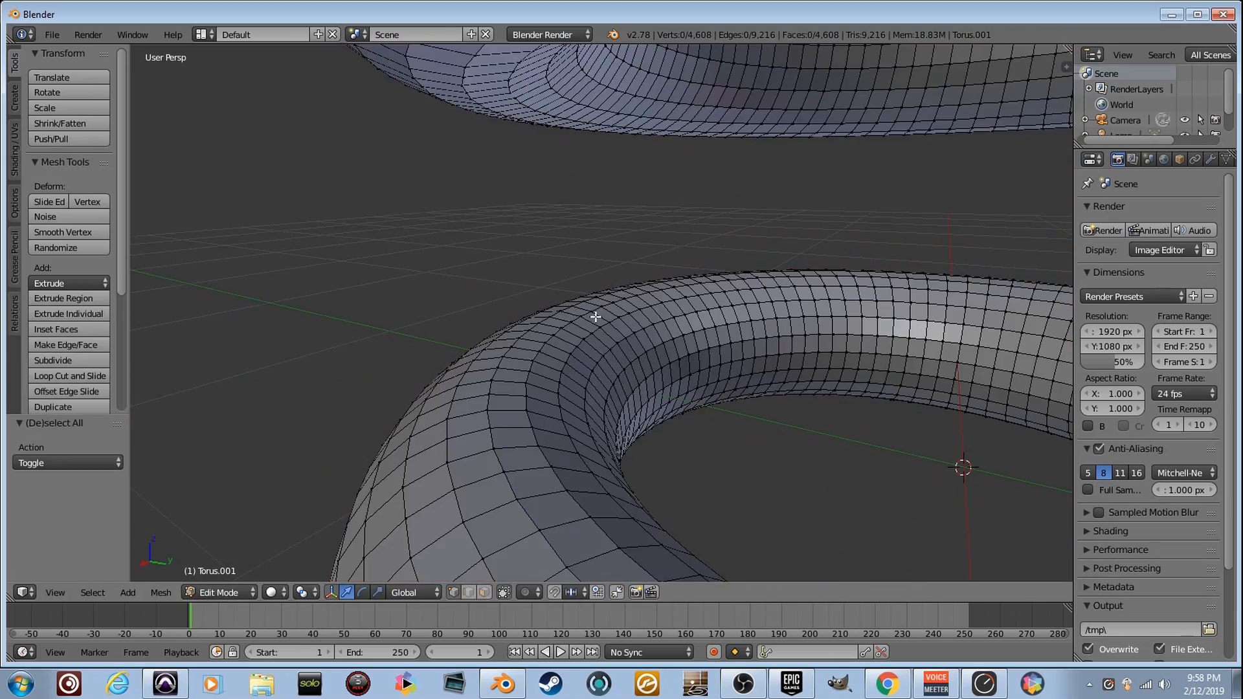
pyautogui.press('Tab')
pyautogui.press('Tab')
# Step: Select two adjacent face loops around the top of the lower torus in face select mode
pyautogui.hotkey('shift', 'f')
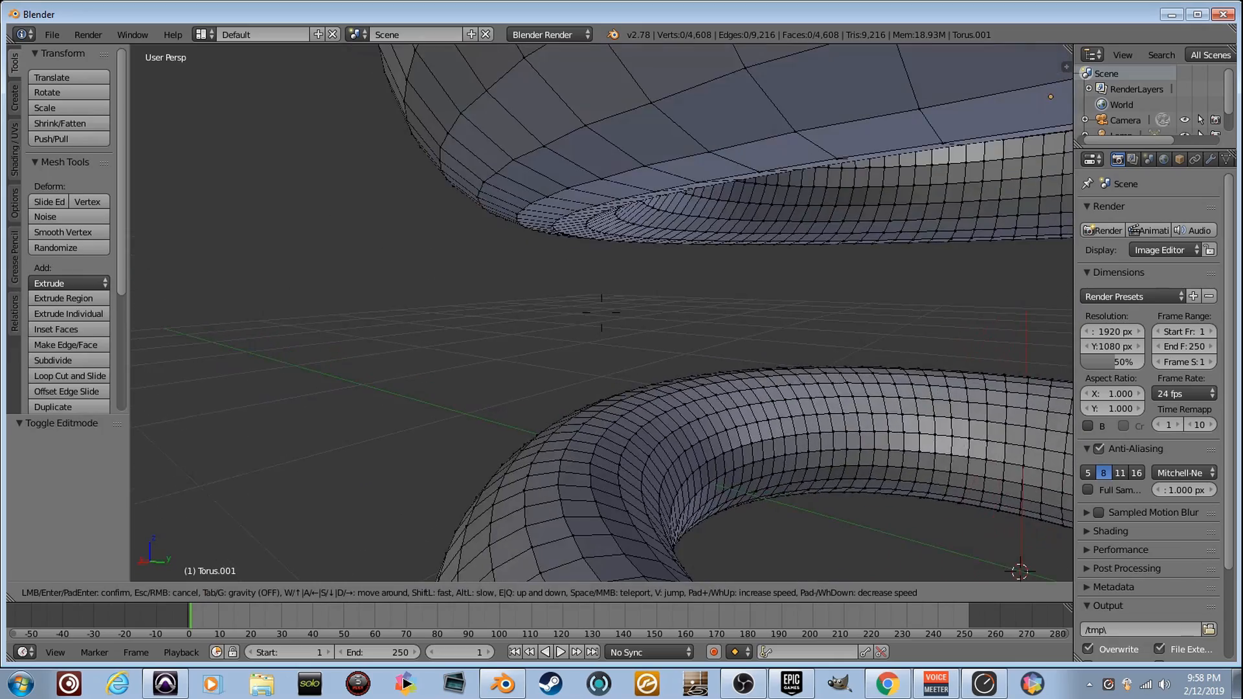
pyautogui.press('s')
pyautogui.press('w')
pyautogui.click(601, 313)
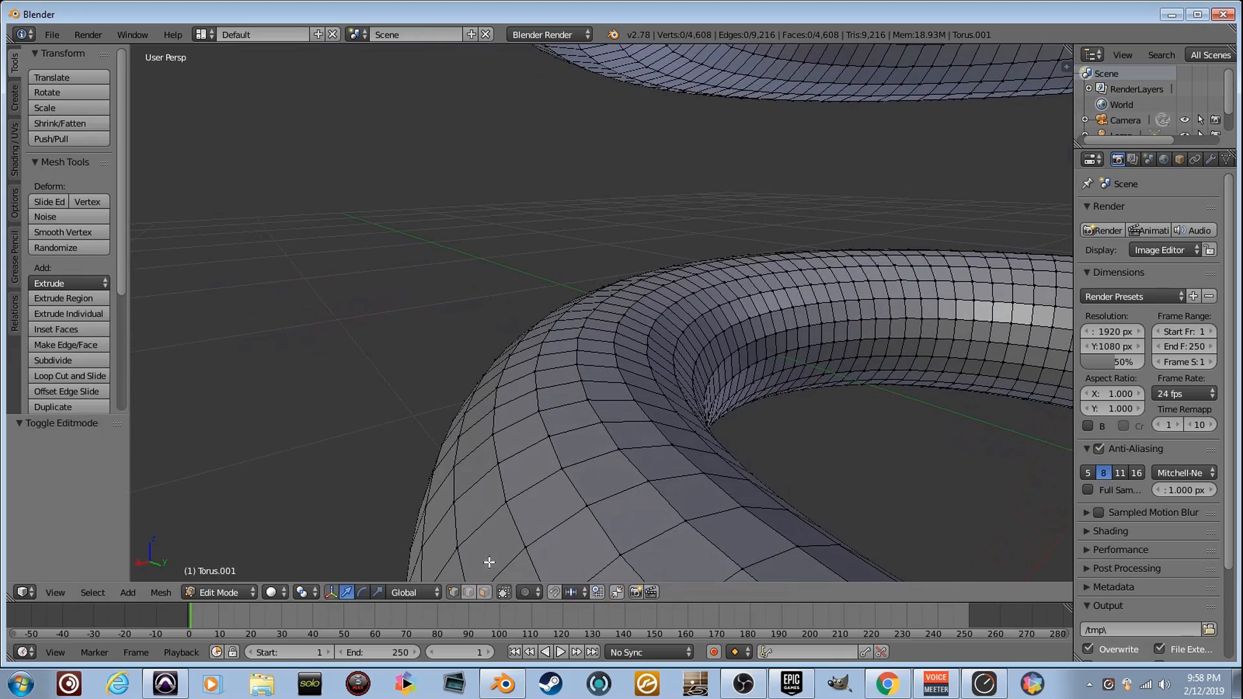
pyautogui.click(484, 593)
pyautogui.keyDown('alt'); pyautogui.rightClick(593, 453); pyautogui.keyUp('alt')
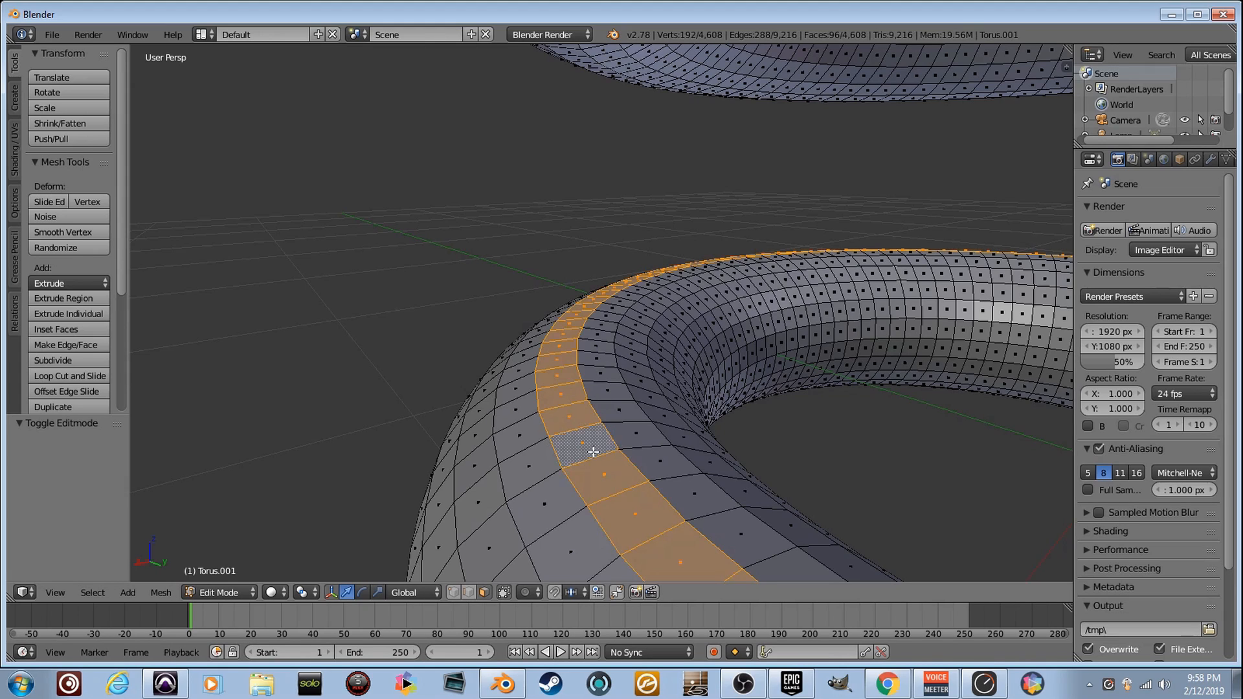
pyautogui.keyDown('alt'); pyautogui.keyDown('shift'); pyautogui.rightClick(650, 442); pyautogui.keyUp('shift'); pyautogui.keyUp('alt')
# Step: Extrude the selected face loops upward by about 0.53 so they reach into the upper torus
pyautogui.hotkey('shift', 'f')
pyautogui.press('s')
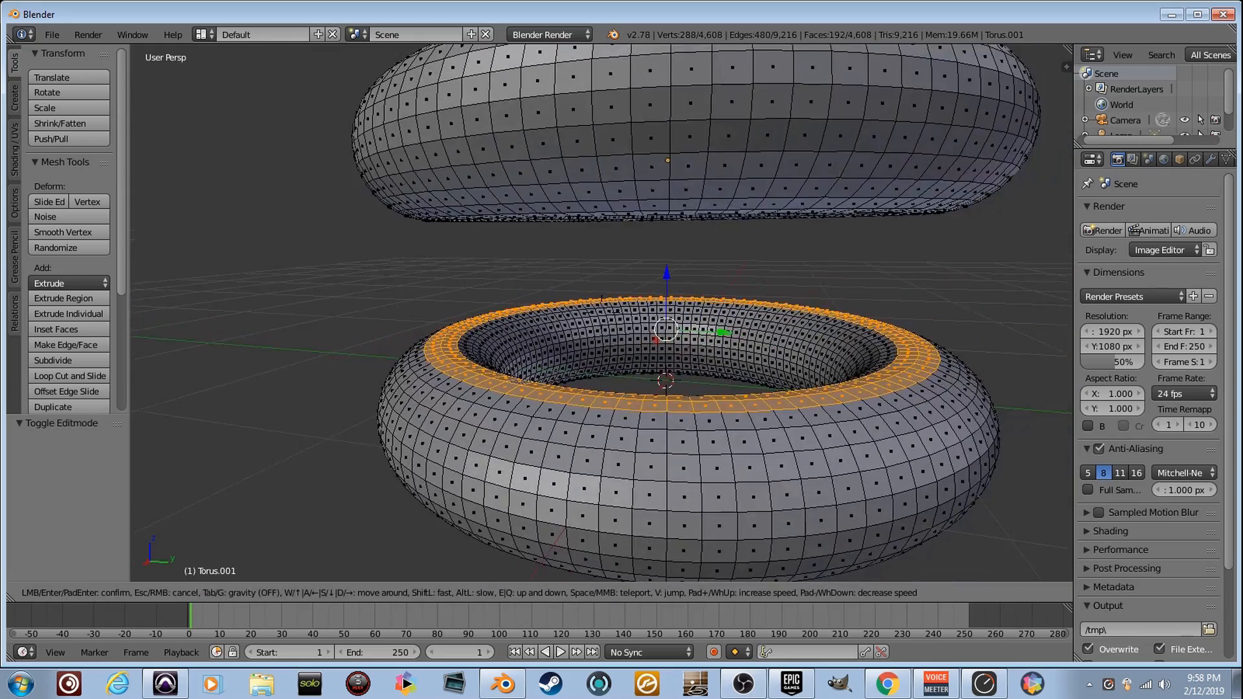
pyautogui.click(602, 314)
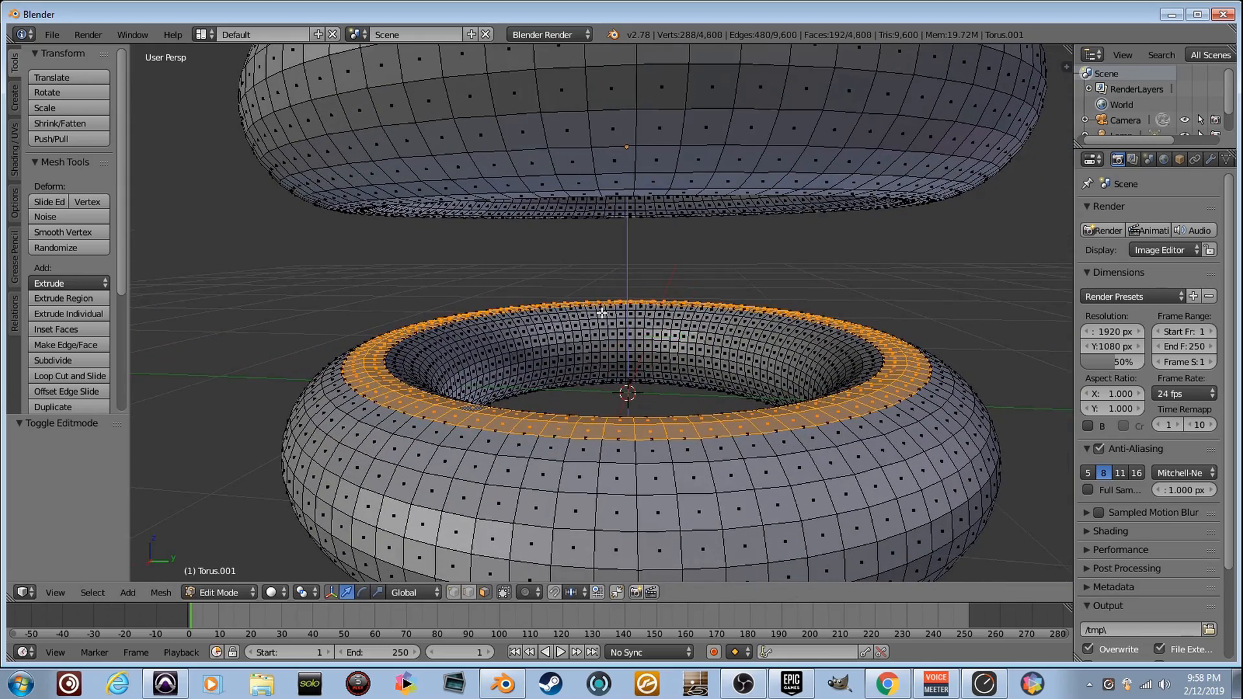
pyautogui.press('e')
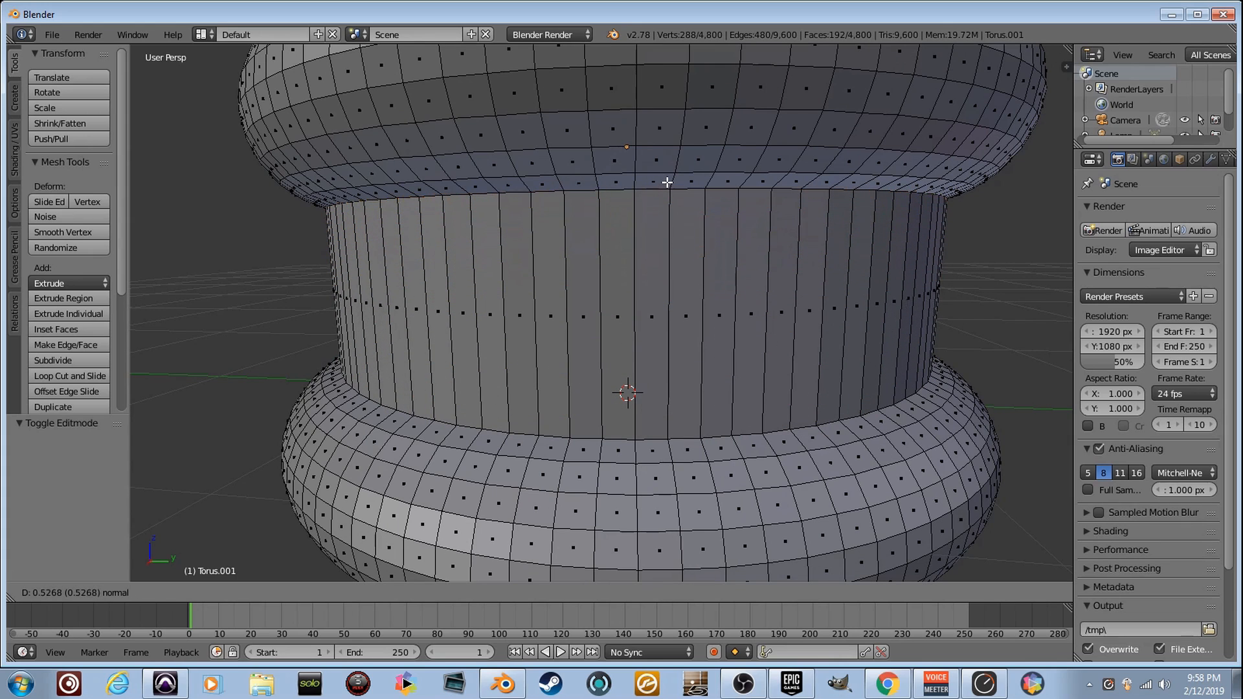
pyautogui.click(667, 182)
# Step: Examine the extruded wall between the two tori from outside, from above and into the opening
pyautogui.hotkey('shift', 'f')
pyautogui.press('s')
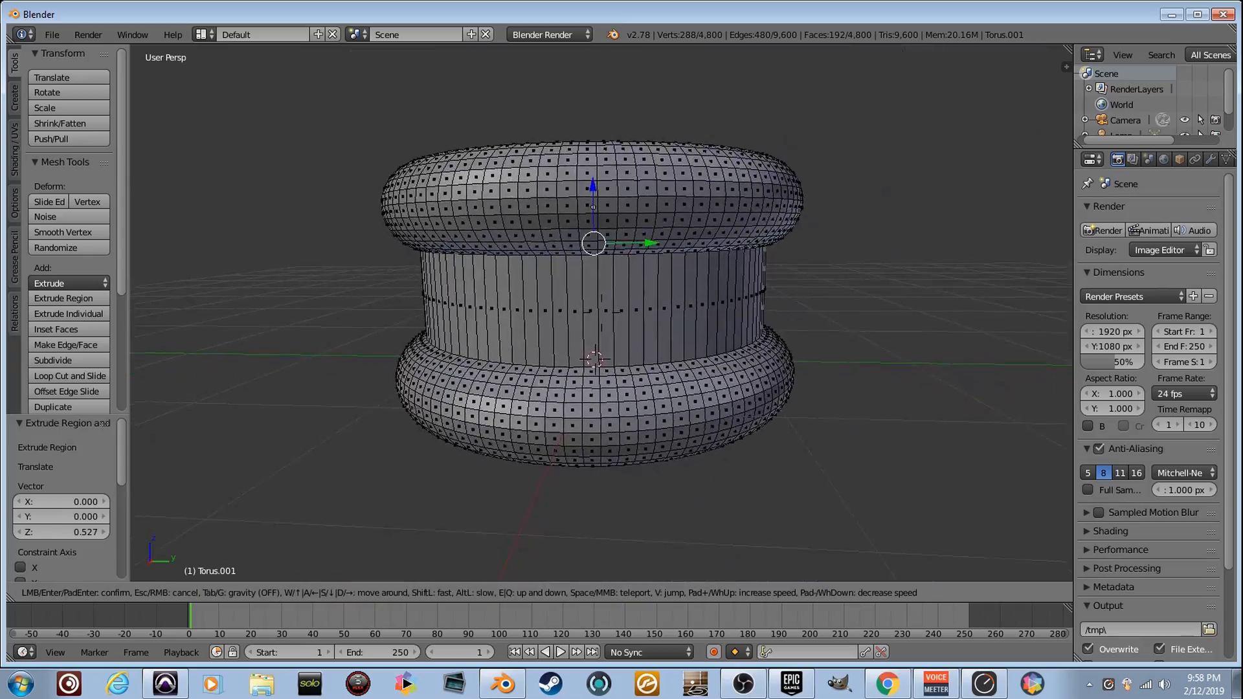
pyautogui.press('e')
pyautogui.press('w')
pyautogui.press('w')
pyautogui.press('d')
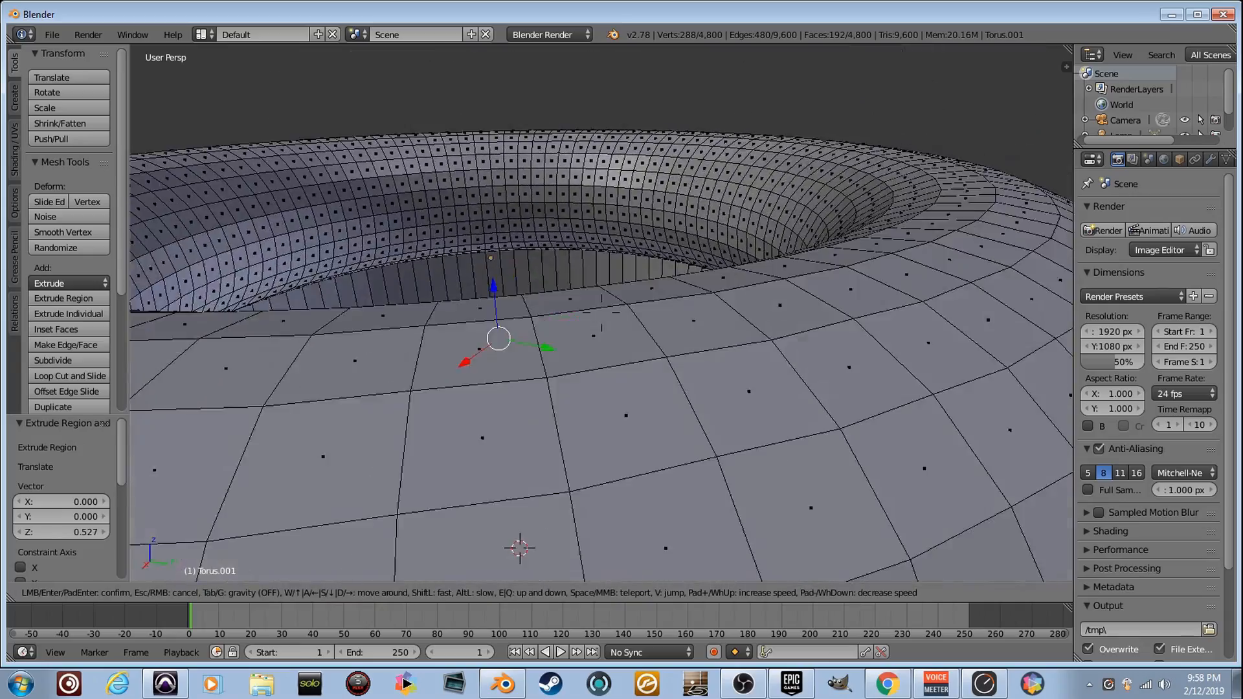
pyautogui.press('w')
pyautogui.press('a')
pyautogui.press('s')
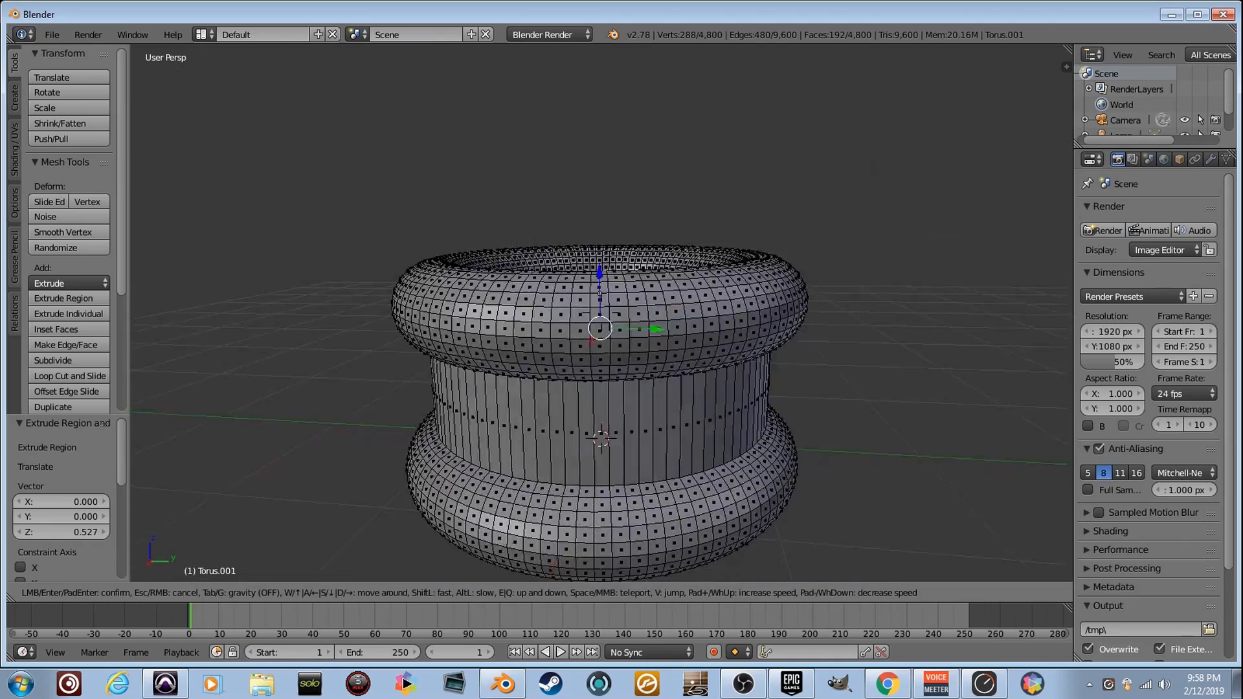
pyautogui.press('e')
pyautogui.press('d')
pyautogui.press('a')
pyautogui.press('s')
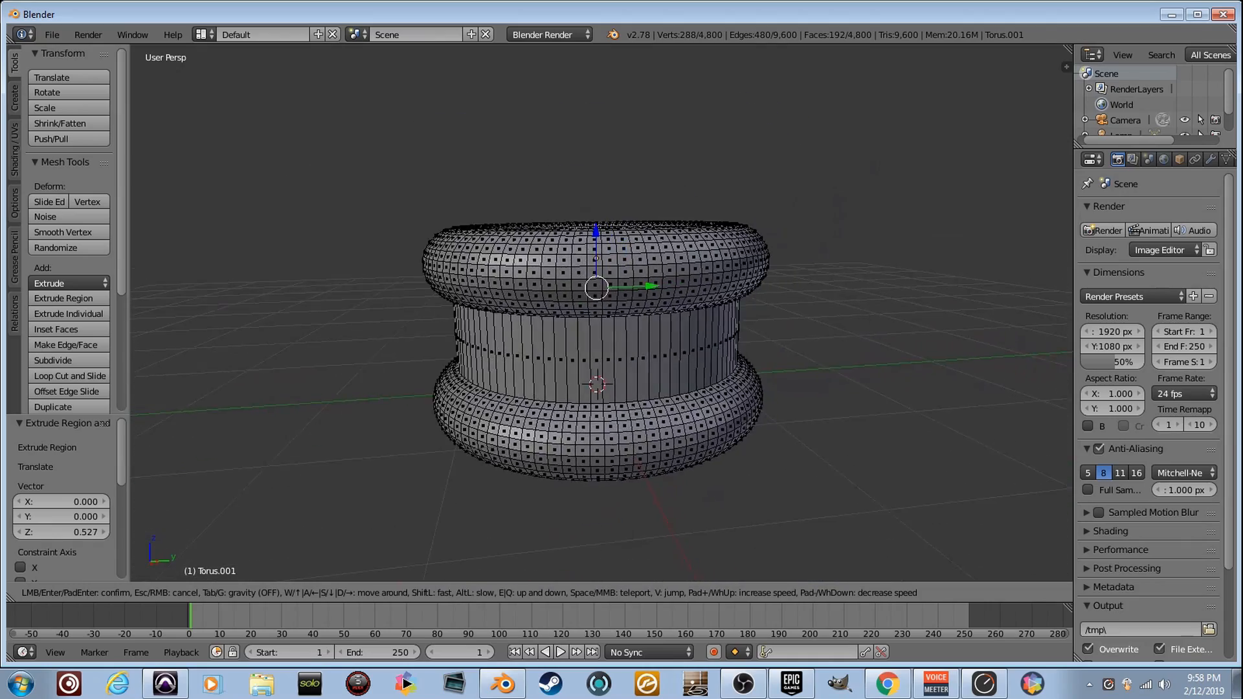
pyautogui.press('w')
pyautogui.press('s')
pyautogui.press('s')
pyautogui.click(601, 313)
# Step: Return to Object Mode and apply smooth shading to the joined torus object
pyautogui.press('Tab')
pyautogui.hotkey('shift', 'f')
pyautogui.press('s')
pyautogui.press('a')
pyautogui.click(599, 313)
pyautogui.click(39, 275)
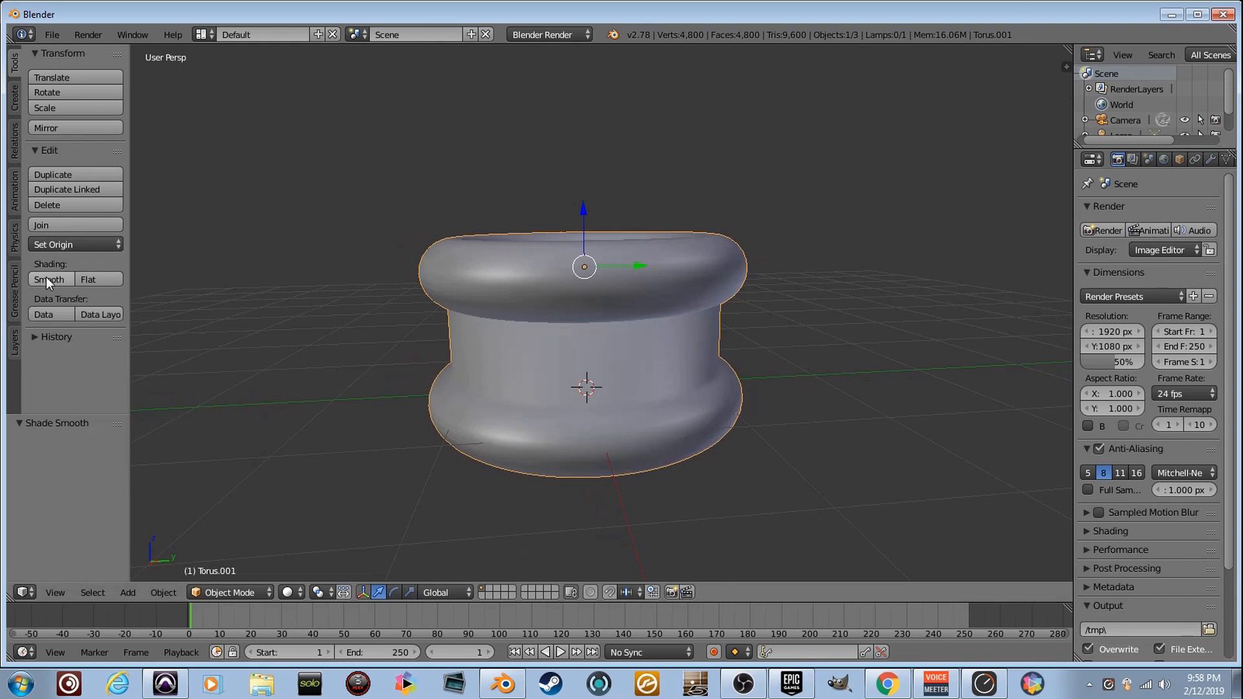
pyautogui.hotkey('shift', 'f')
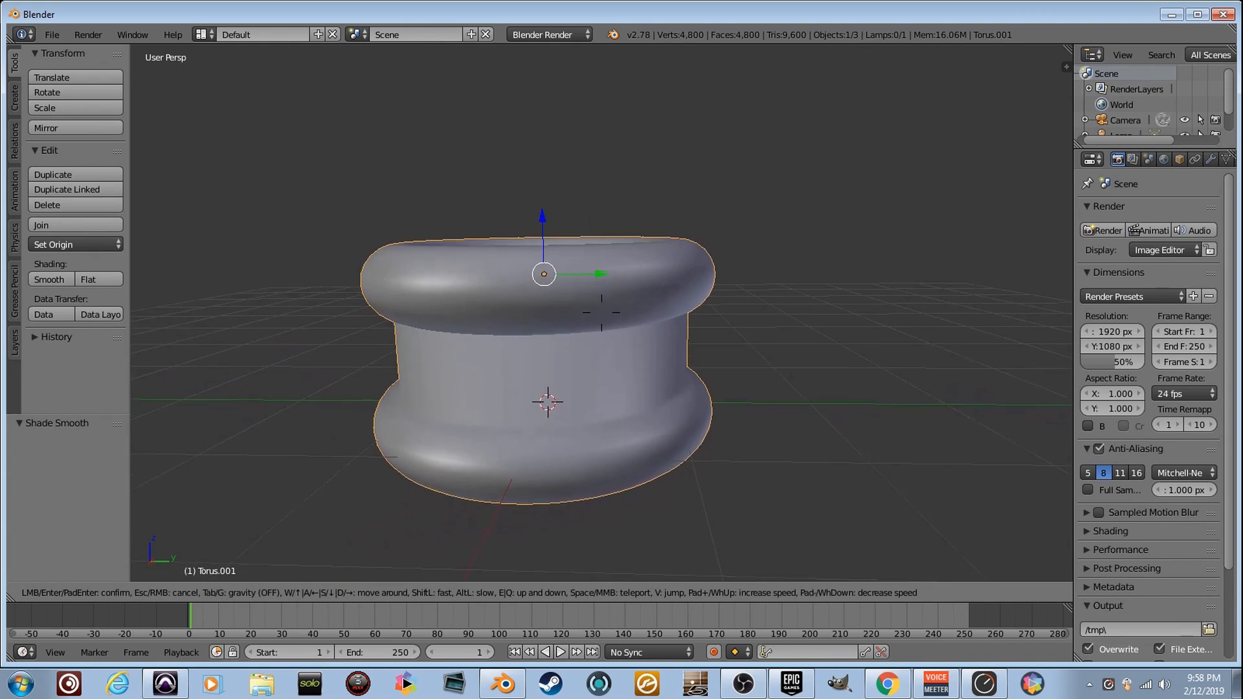
# Step: Switch the joined torus object to Edit Mode
pyautogui.press('e')
pyautogui.click(601, 314)
pyautogui.press('Tab')
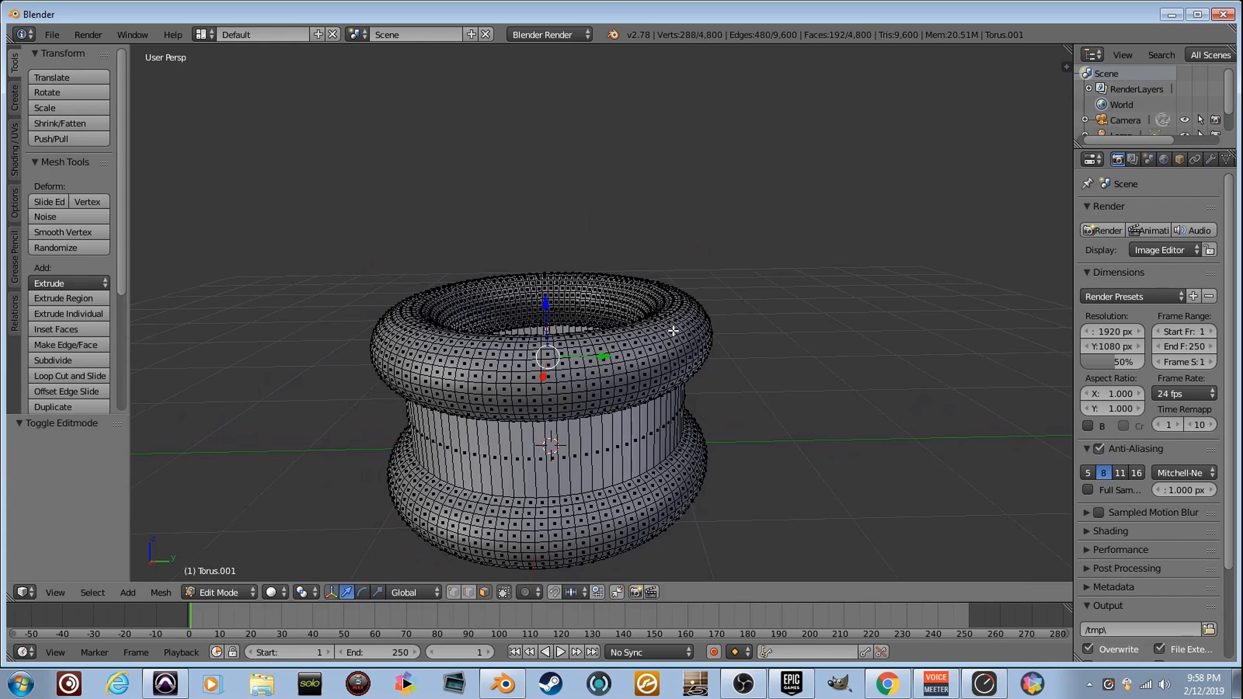
pyautogui.hotkey('shift', 'f')
pyautogui.press('q')
pyautogui.press('s')
pyautogui.click(601, 313)
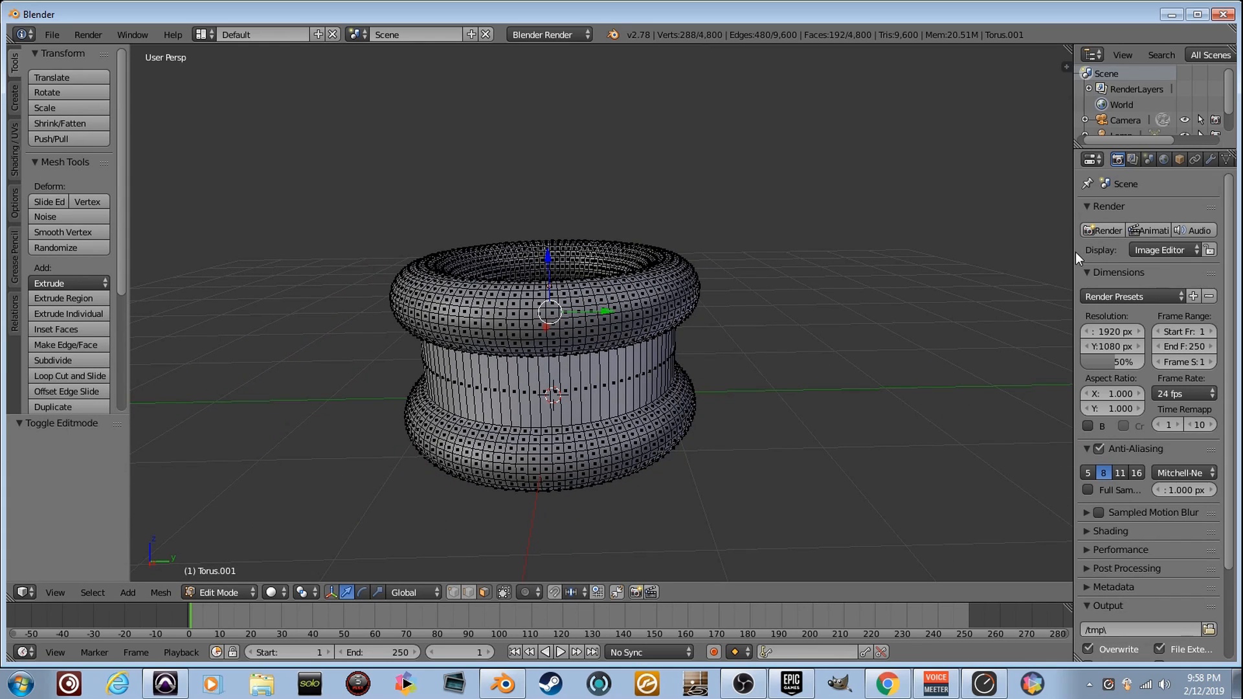
# Step: Widen the properties editor to show the object's material settings, and select the entire mesh
pyautogui.moveTo(1075, 251); pyautogui.dragTo(965, 252)
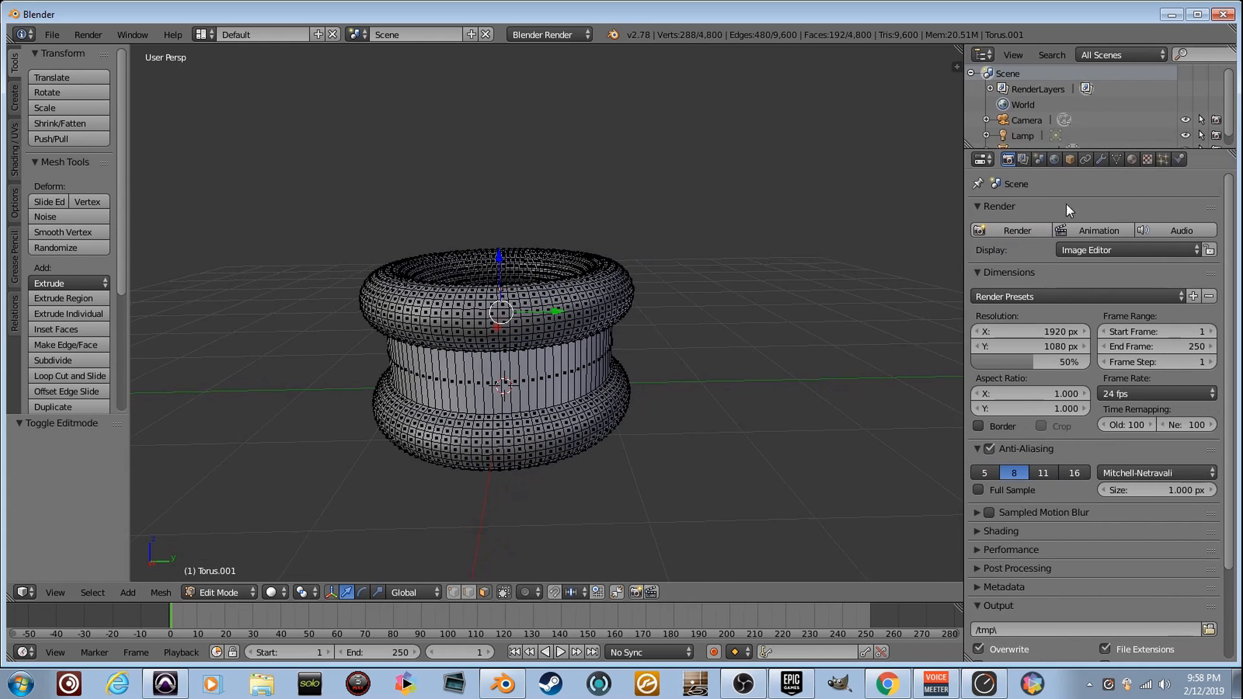
pyautogui.click(1130, 159)
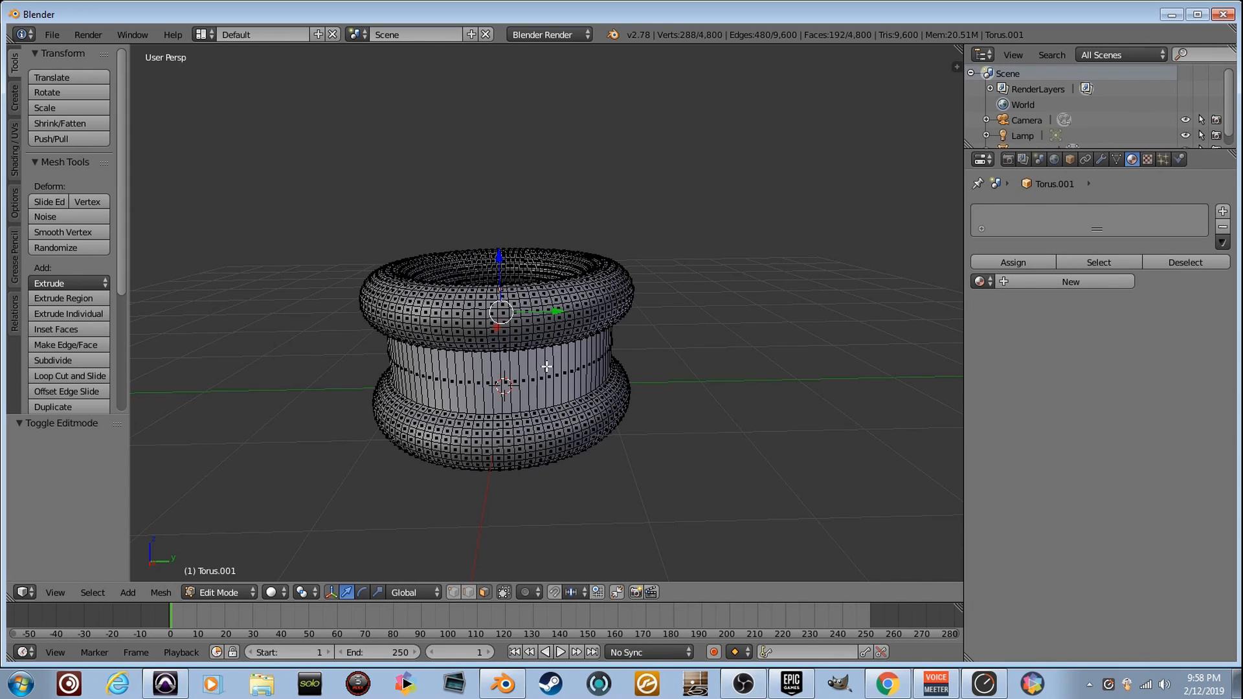
pyautogui.press('a')
pyautogui.press('a')
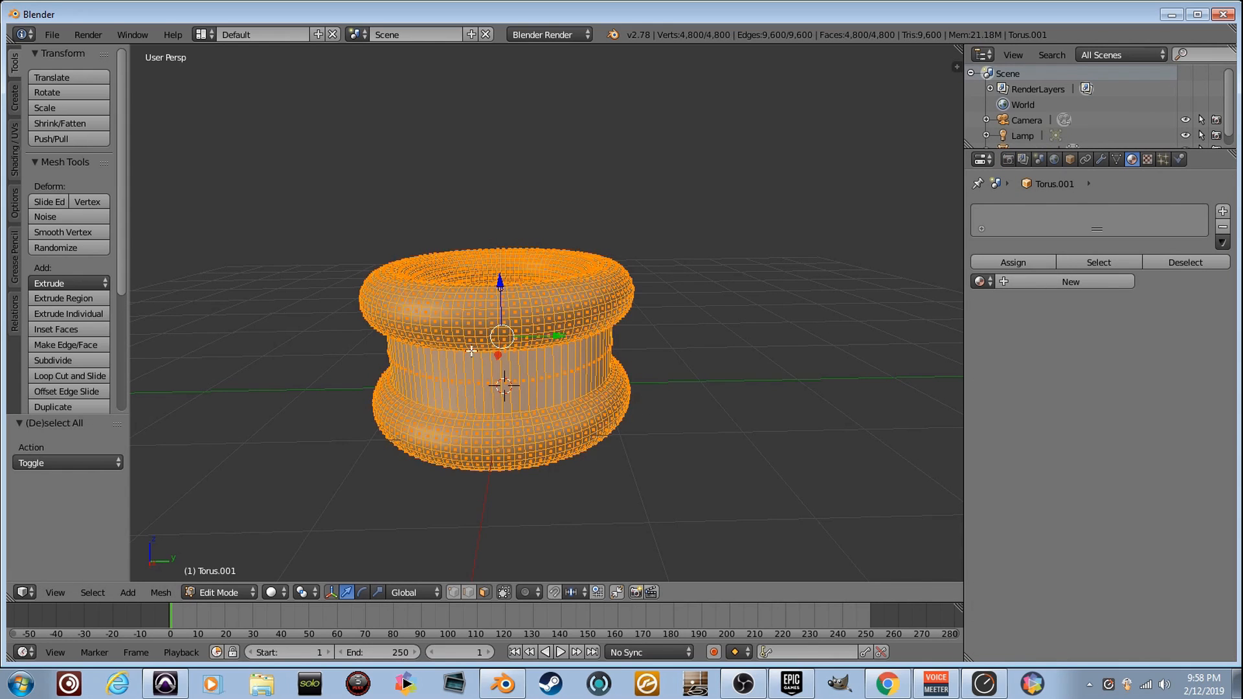
# Step: Create a new material named Red and assign it to the whole selected mesh
pyautogui.click(1081, 281)
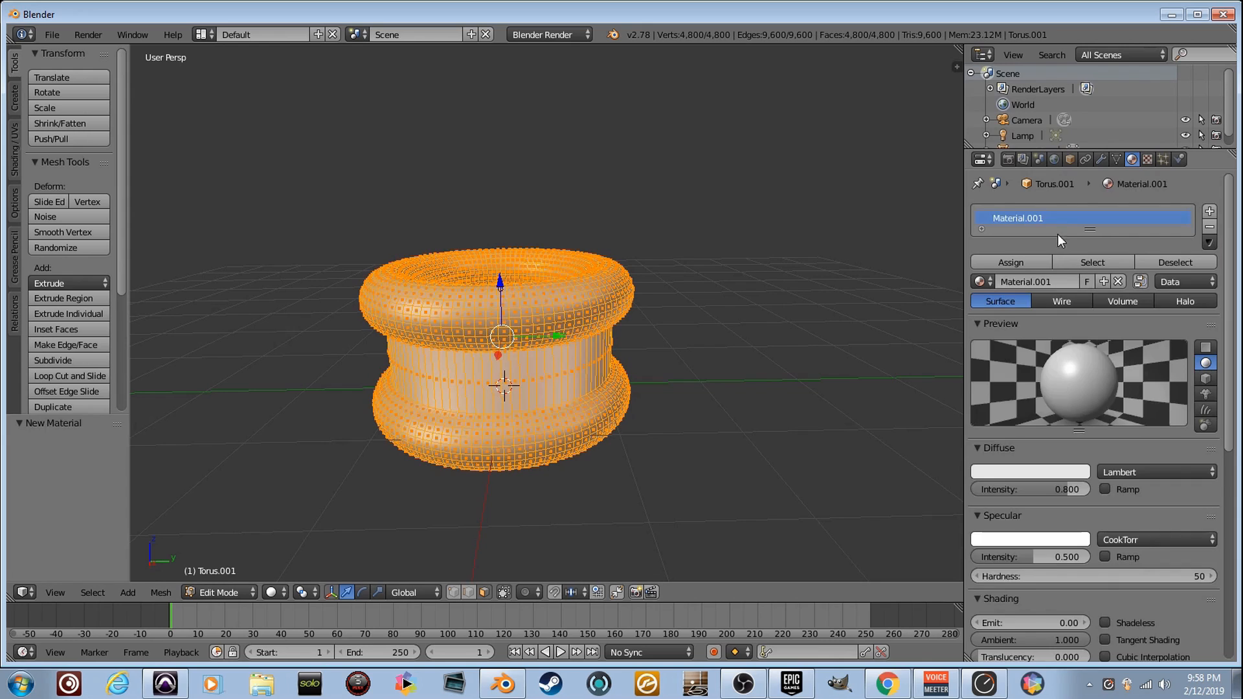
pyautogui.doubleClick(1055, 217)
pyautogui.write('Red')
pyautogui.press('Return')
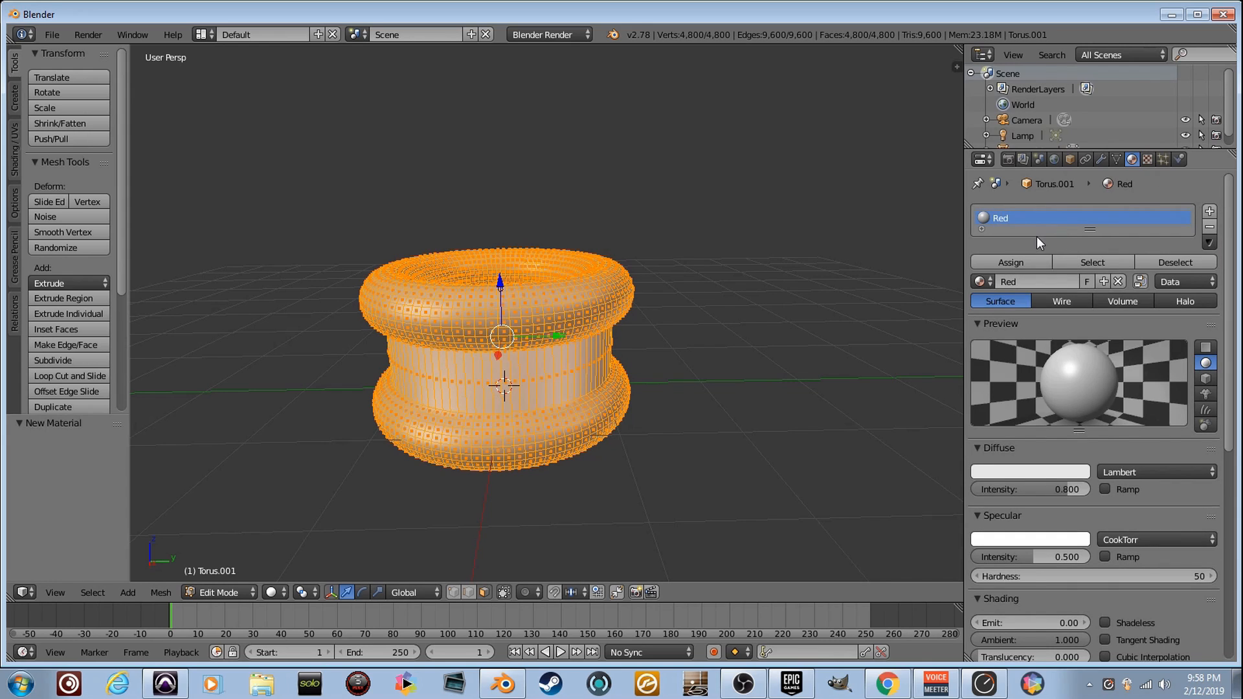
pyautogui.click(1040, 261)
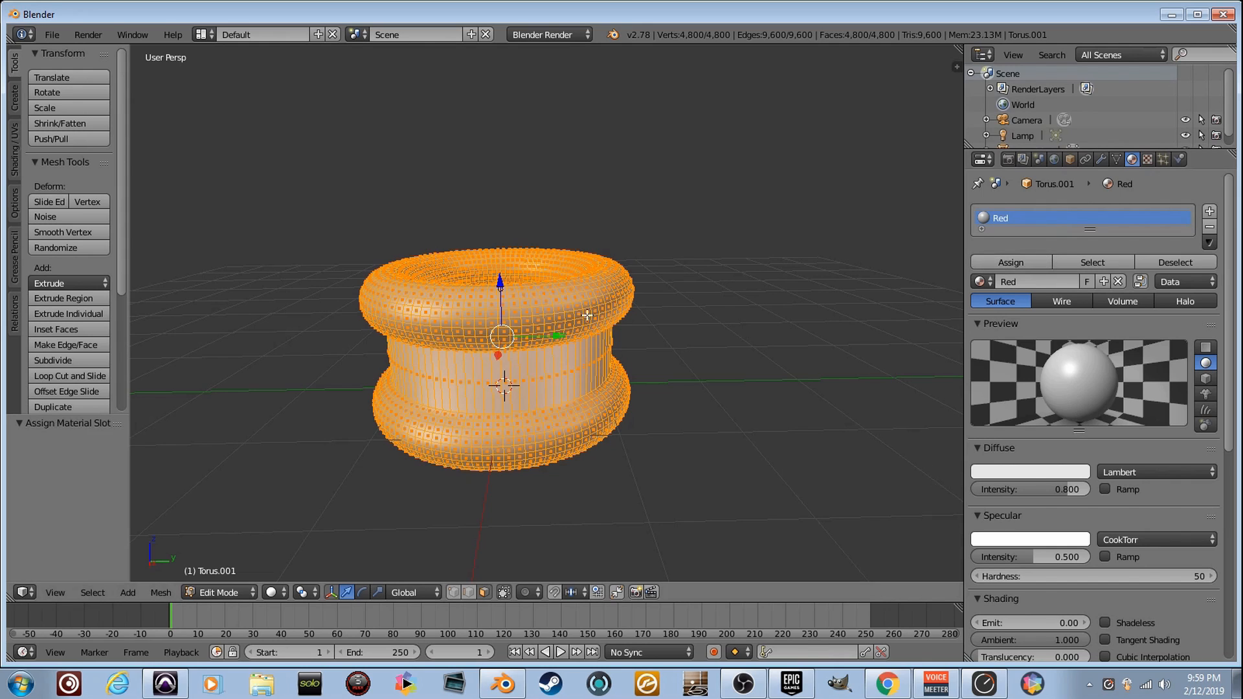
# Step: Set the Red material's diffuse color to a bright red and return to Object Mode
pyautogui.click(1034, 468)
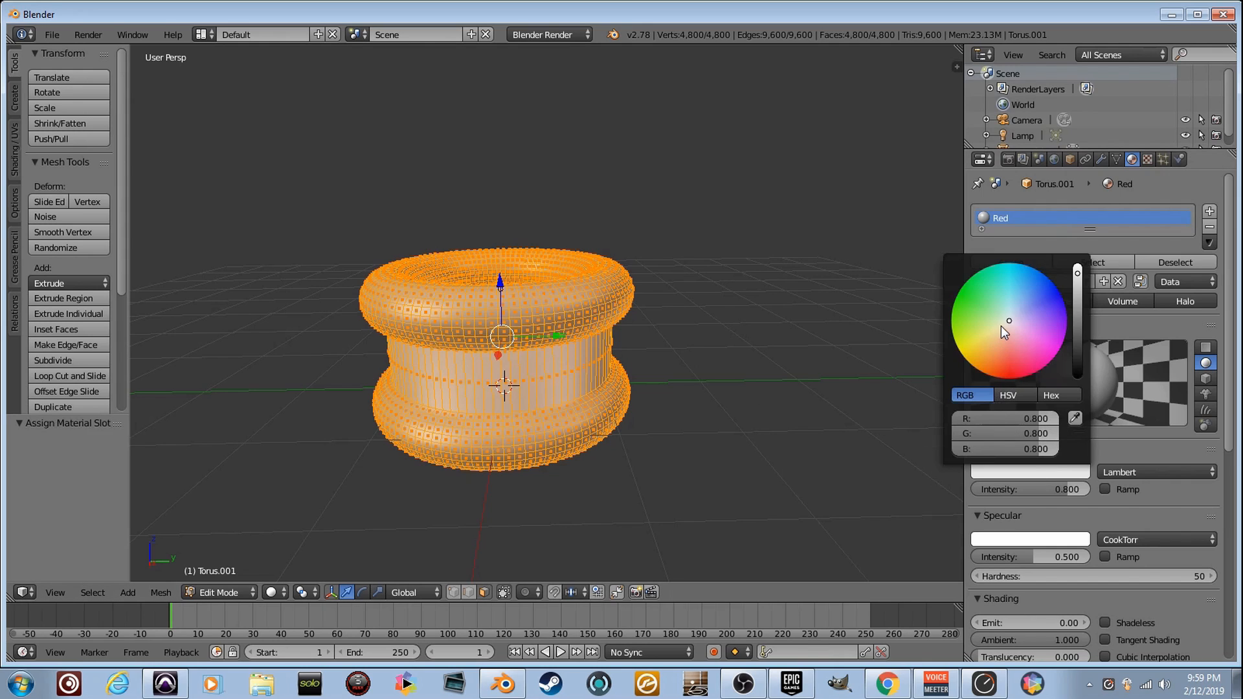
pyautogui.click(1018, 377)
pyautogui.press('Tab')
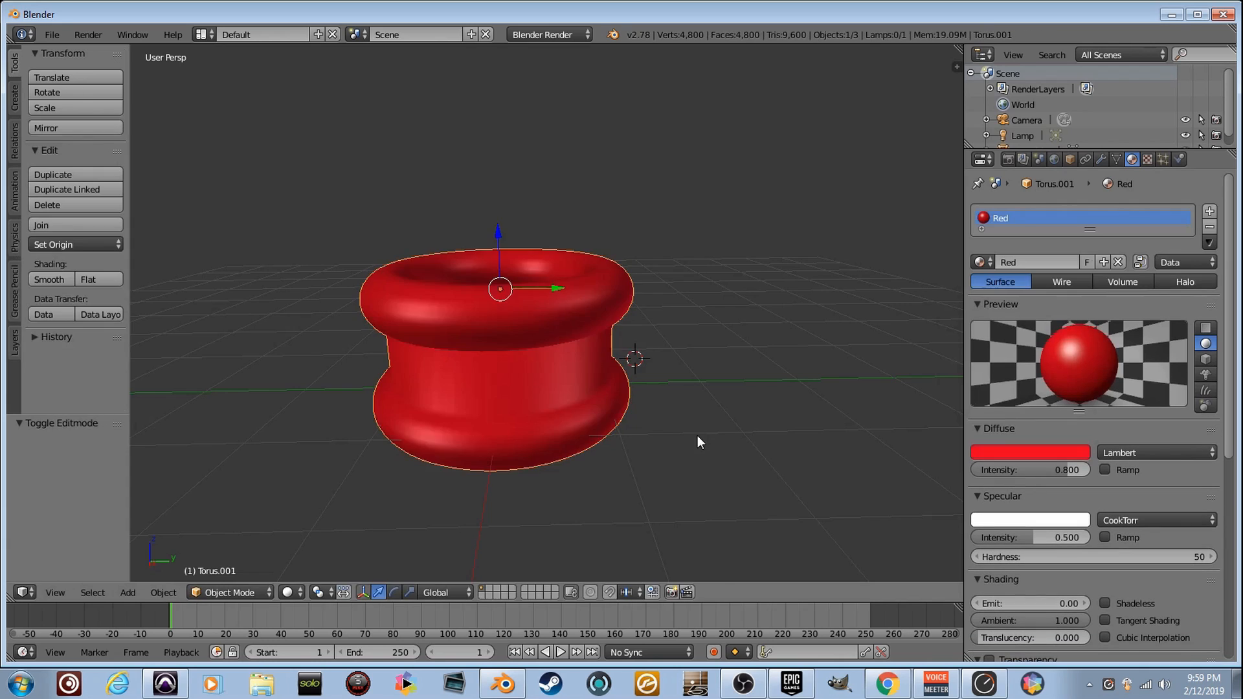
# Step: Examine the red object up close, from low down and from above
pyautogui.hotkey('shift', 'f')
pyautogui.press('w')
pyautogui.press('s')
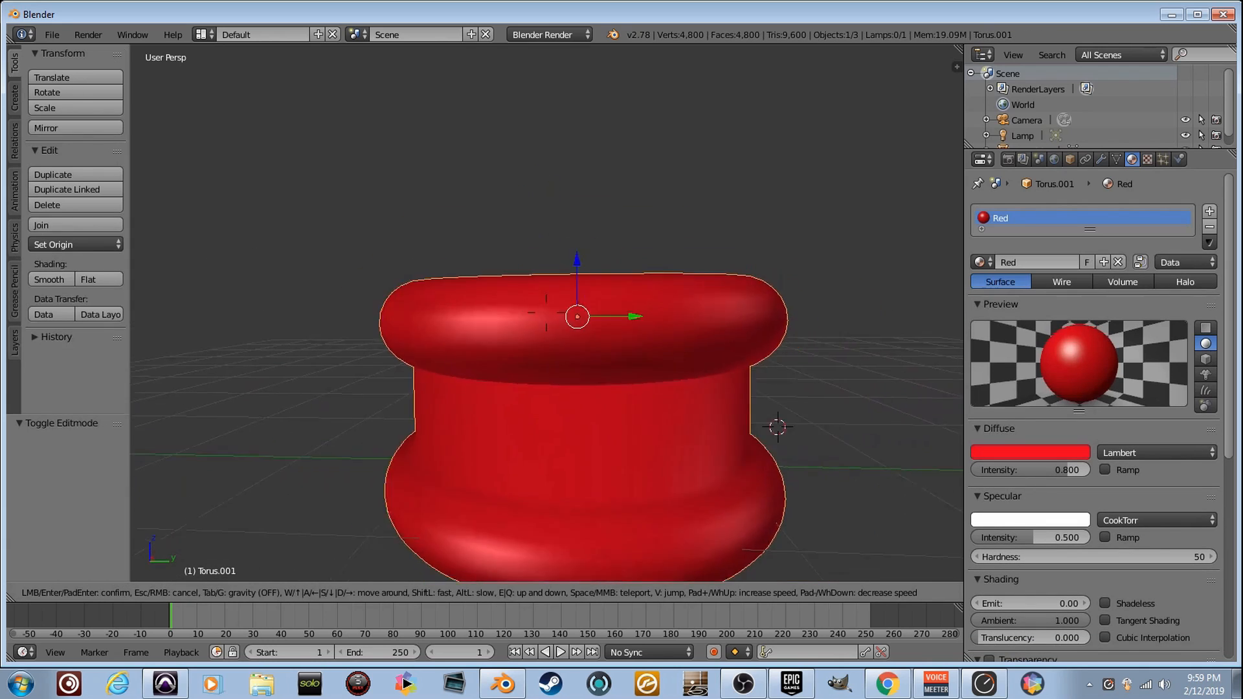
pyautogui.press('e')
pyautogui.press('q')
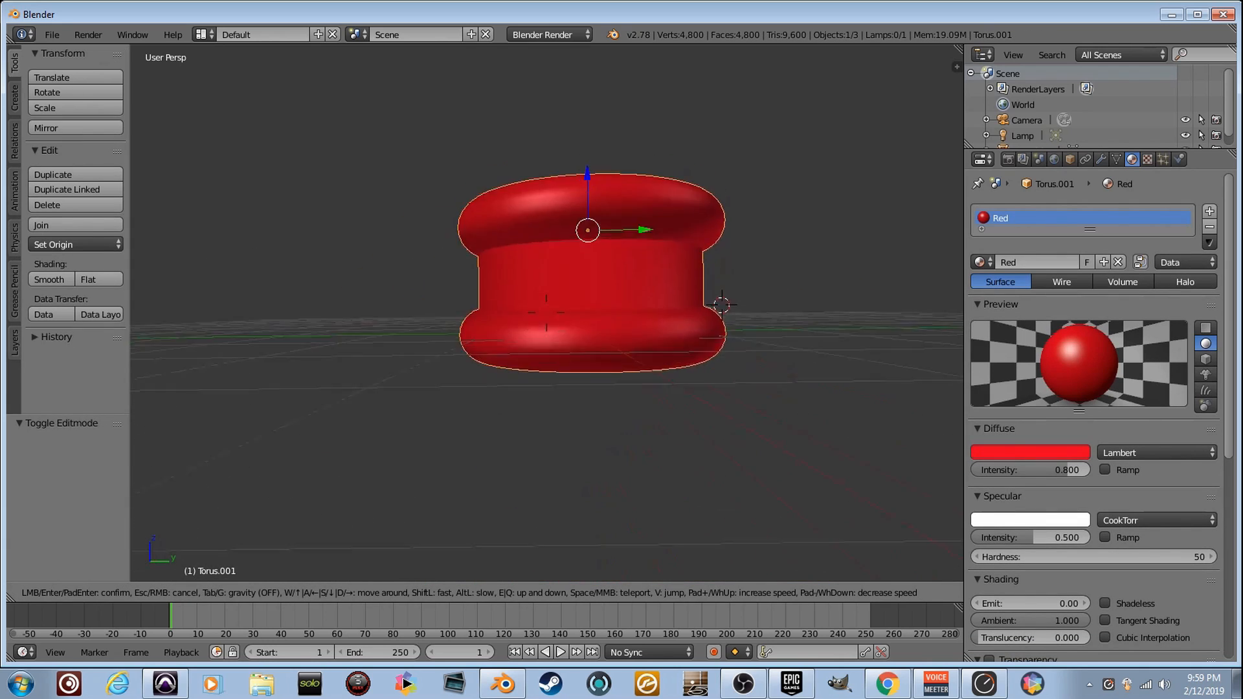
pyautogui.press('e')
pyautogui.press('w')
pyautogui.click(588, 360)
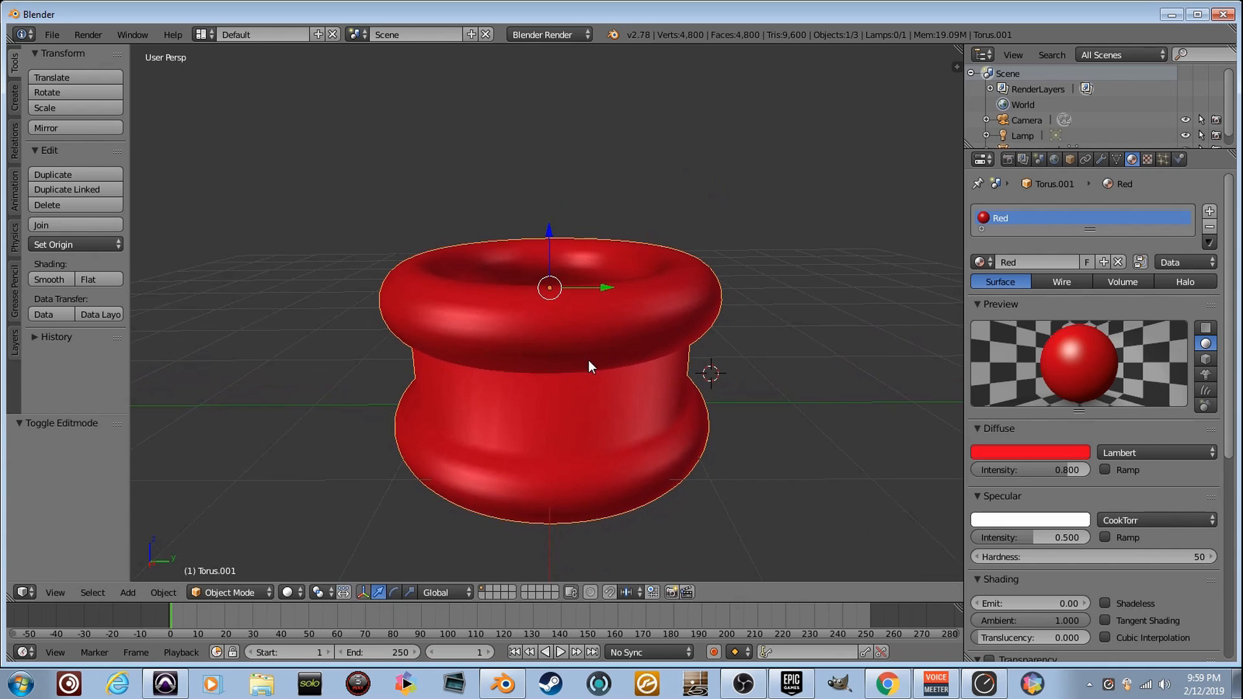
# Step: Go back into Edit Mode on the red object and deselect all faces
pyautogui.press('Tab')
pyautogui.hotkey('shift', 'f')
pyautogui.click(579, 318)
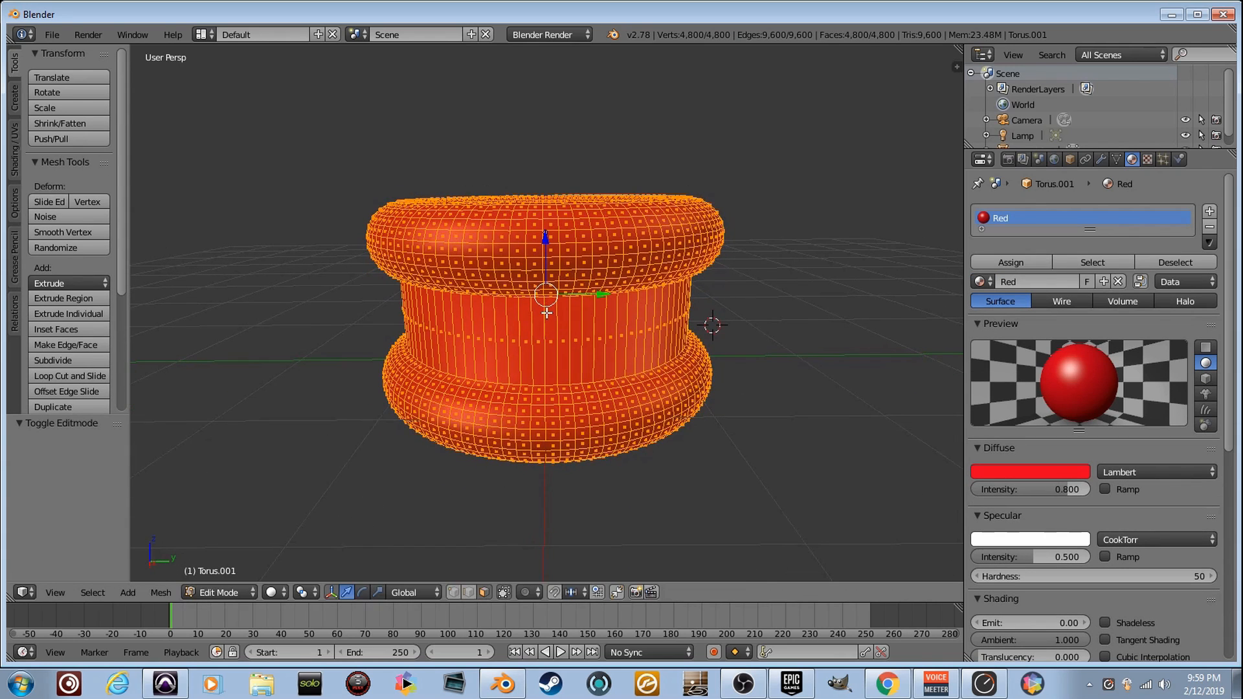
pyautogui.press('a')
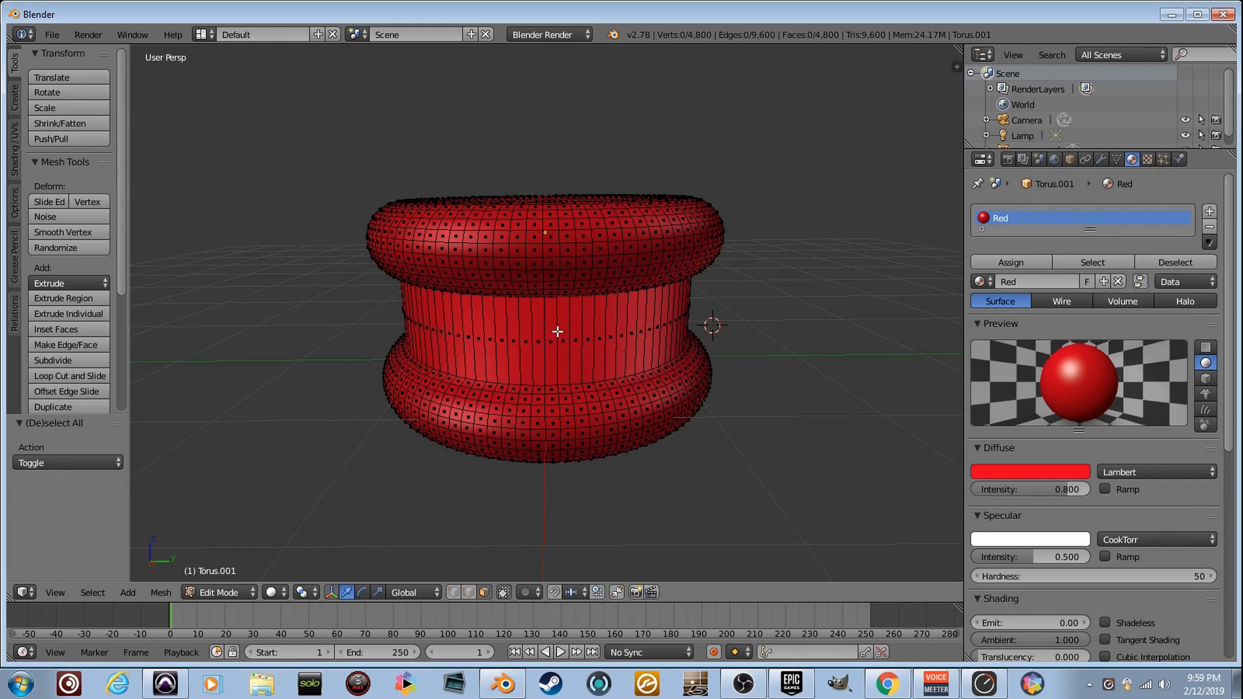
# Step: Select both the outer and the inner face loop of the wall between the two tori
pyautogui.keyDown('alt'); pyautogui.rightClick(557, 332); pyautogui.keyUp('alt')
pyautogui.hotkey('shift', 'f')
pyautogui.press('w')
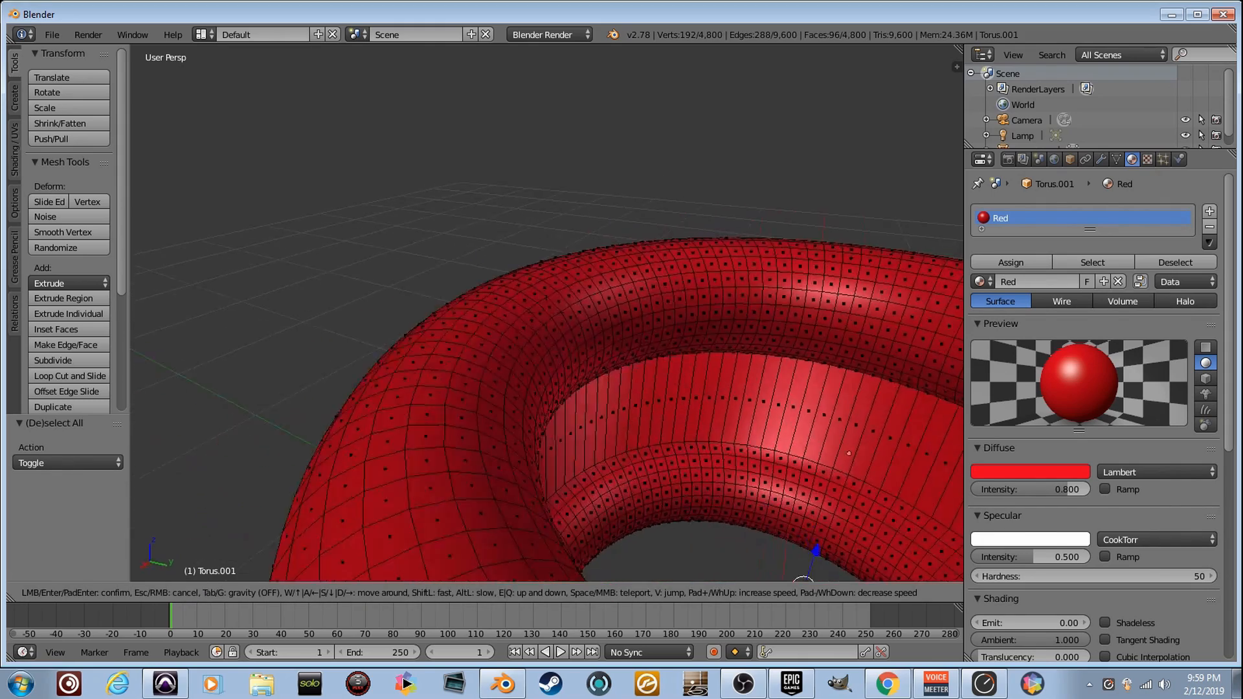
pyautogui.click(607, 342)
pyautogui.keyDown('alt'); pyautogui.keyDown('shift'); pyautogui.rightClick(609, 358); pyautogui.keyUp('shift'); pyautogui.keyUp('alt')
pyautogui.hotkey('shift', 'f')
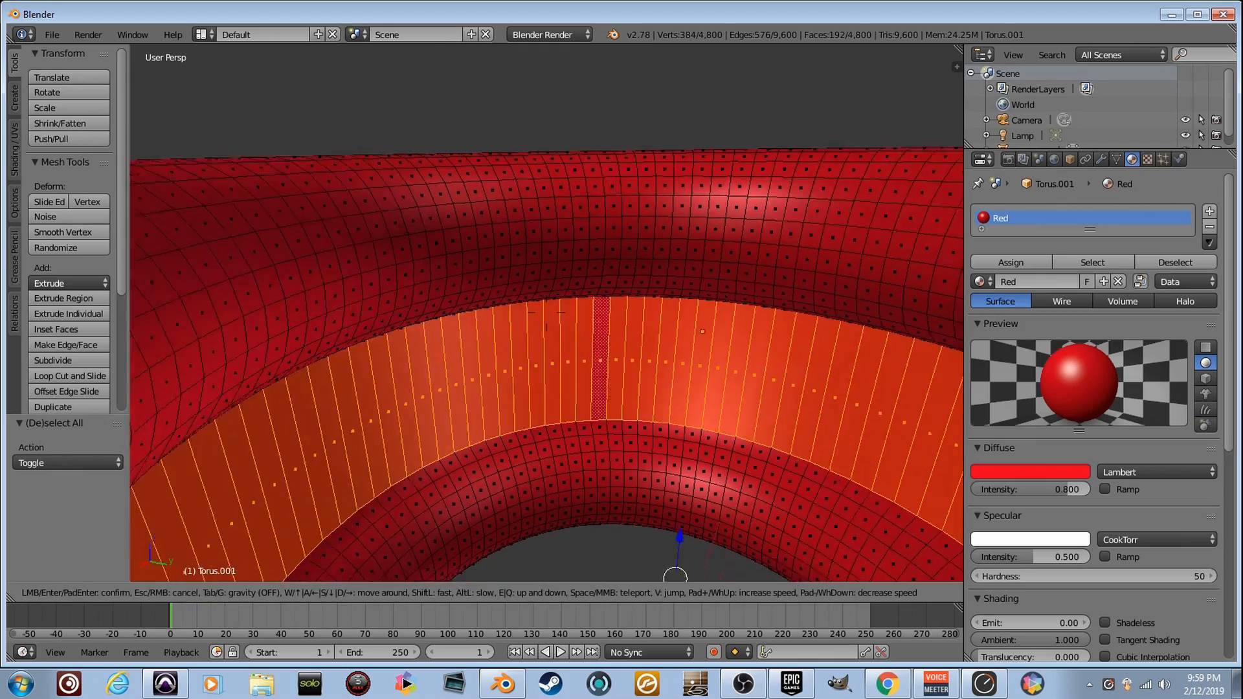
pyautogui.press('s')
pyautogui.press('q')
pyautogui.click(546, 313)
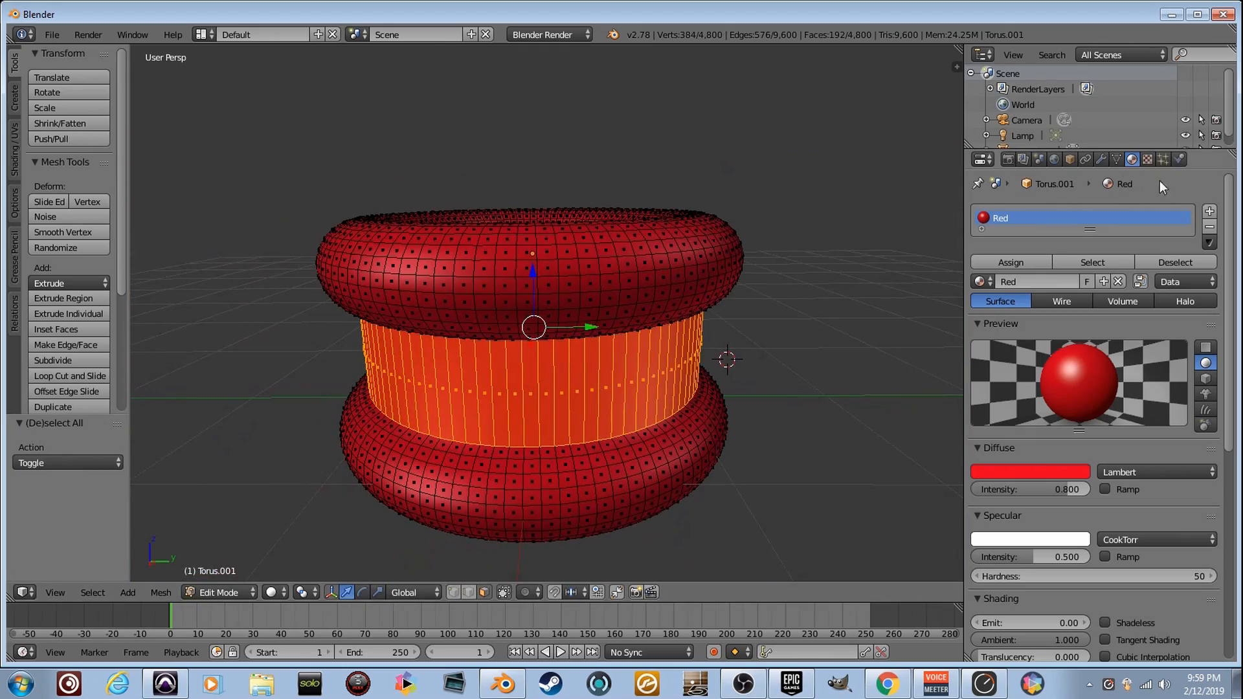
# Step: Add a second material slot with a new material named White and assign it to the selected wall faces
pyautogui.click(1209, 213)
pyautogui.click(1065, 318)
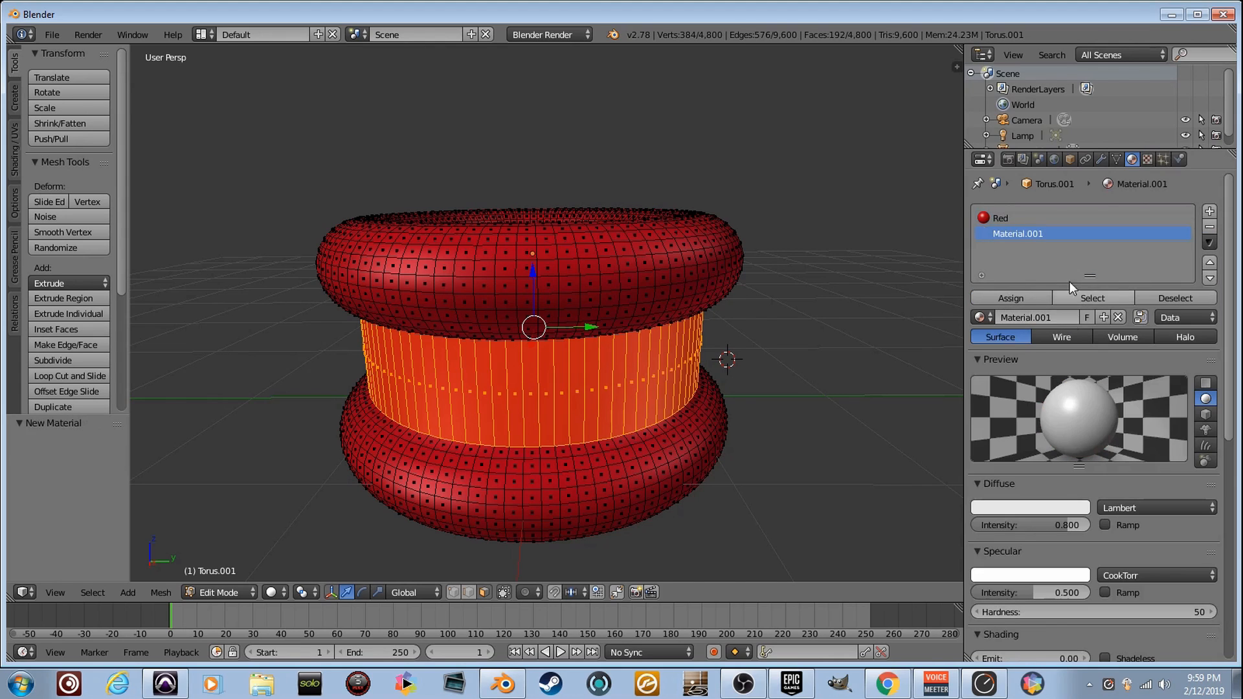
pyautogui.doubleClick(1054, 234)
pyautogui.write('White')
pyautogui.press('Return')
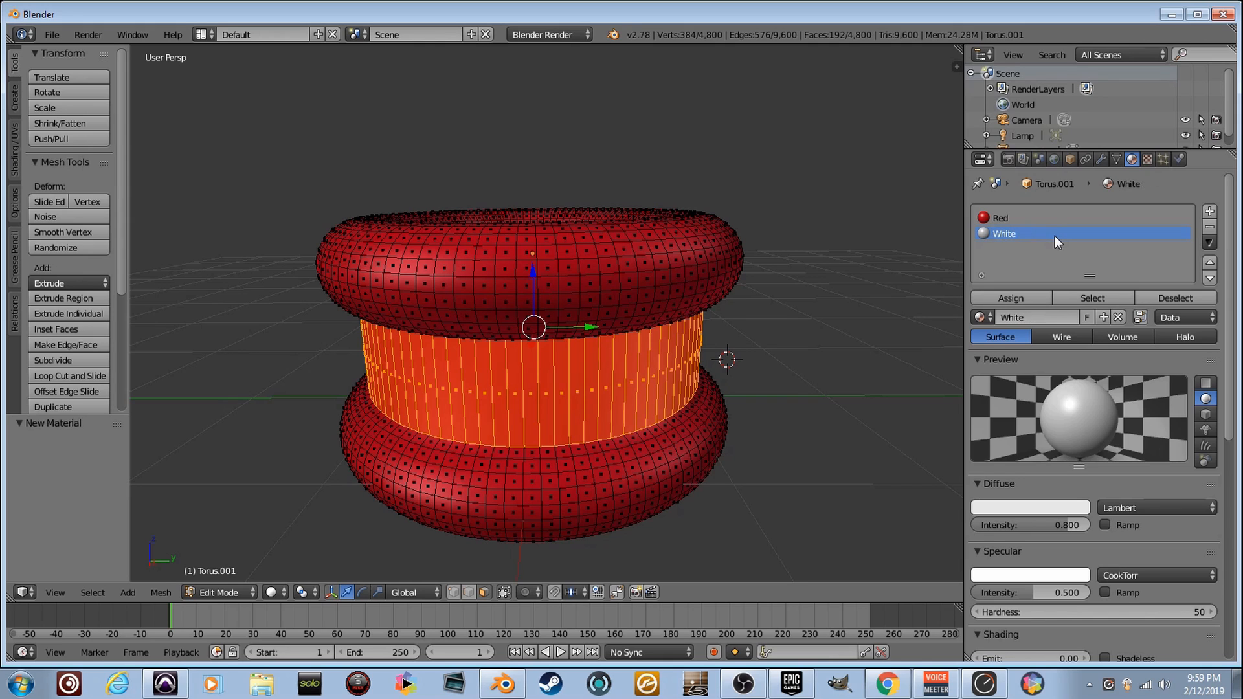
pyautogui.click(1021, 295)
# Step: Return to Object Mode and examine the white wall between the red tori from several angles
pyautogui.hotkey('shift', 'f')
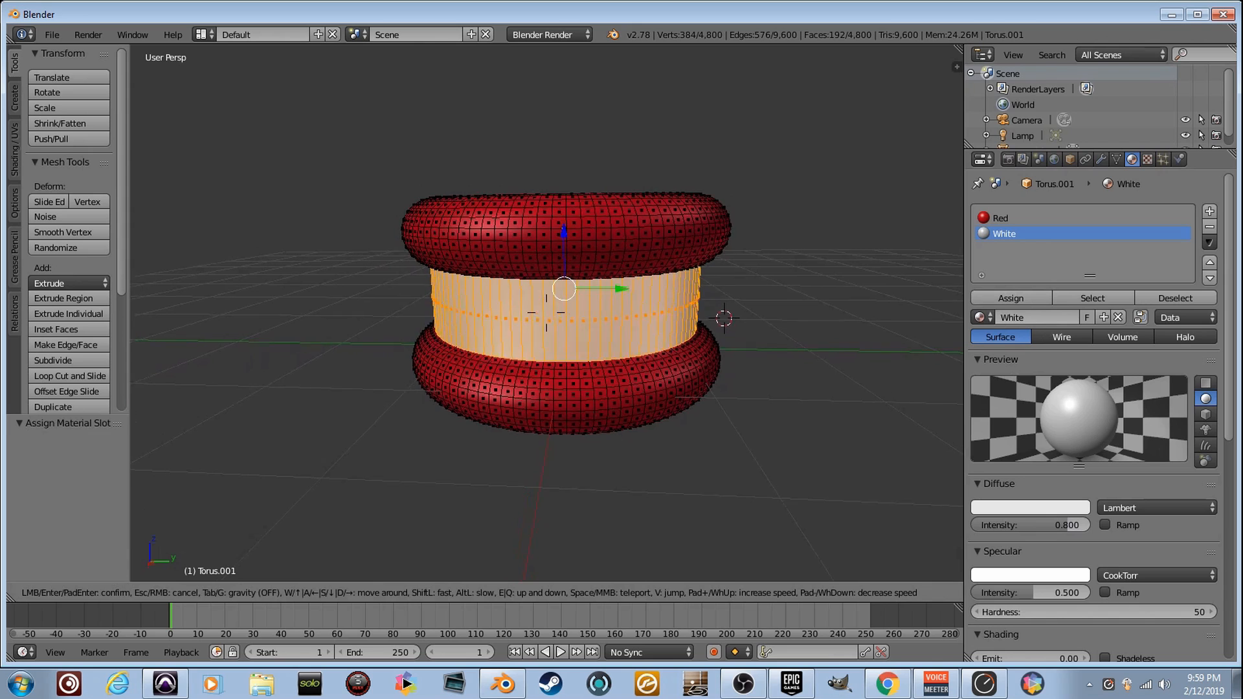
pyautogui.click(547, 313)
pyautogui.press('Tab')
pyautogui.hotkey('shift', 'f')
pyautogui.press('s')
pyautogui.press('q')
pyautogui.press('w')
pyautogui.press('e')
pyautogui.press('s')
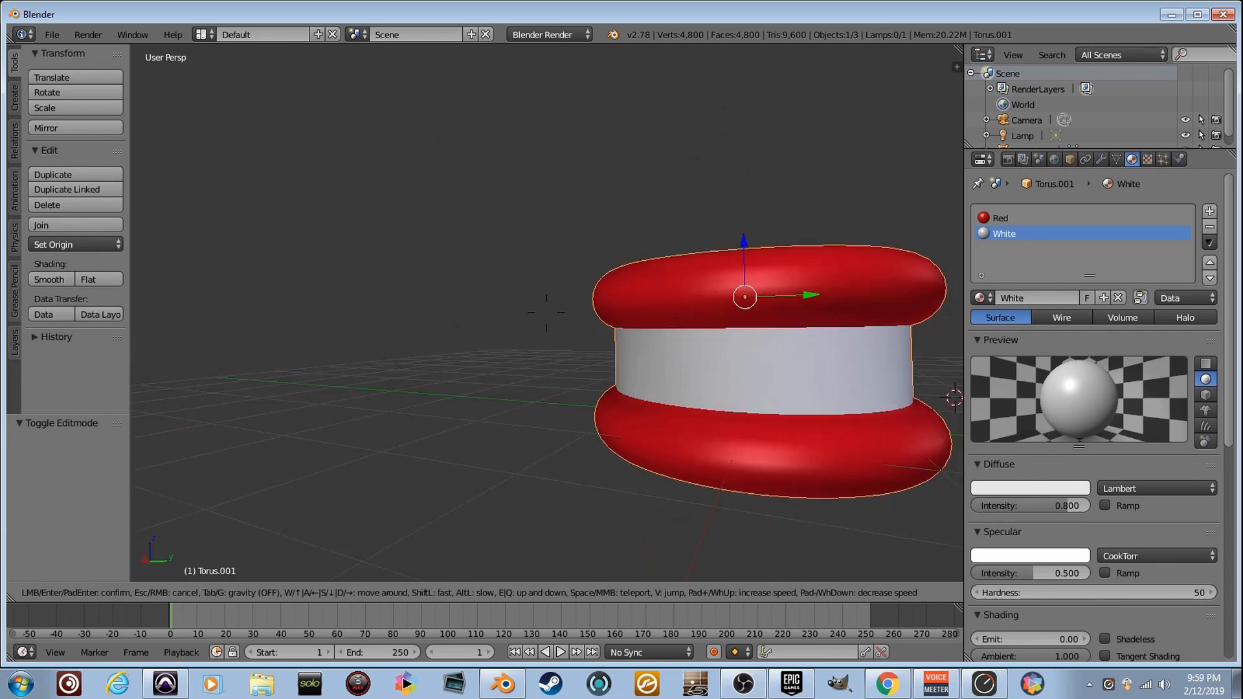
pyautogui.press('d')
pyautogui.press('w')
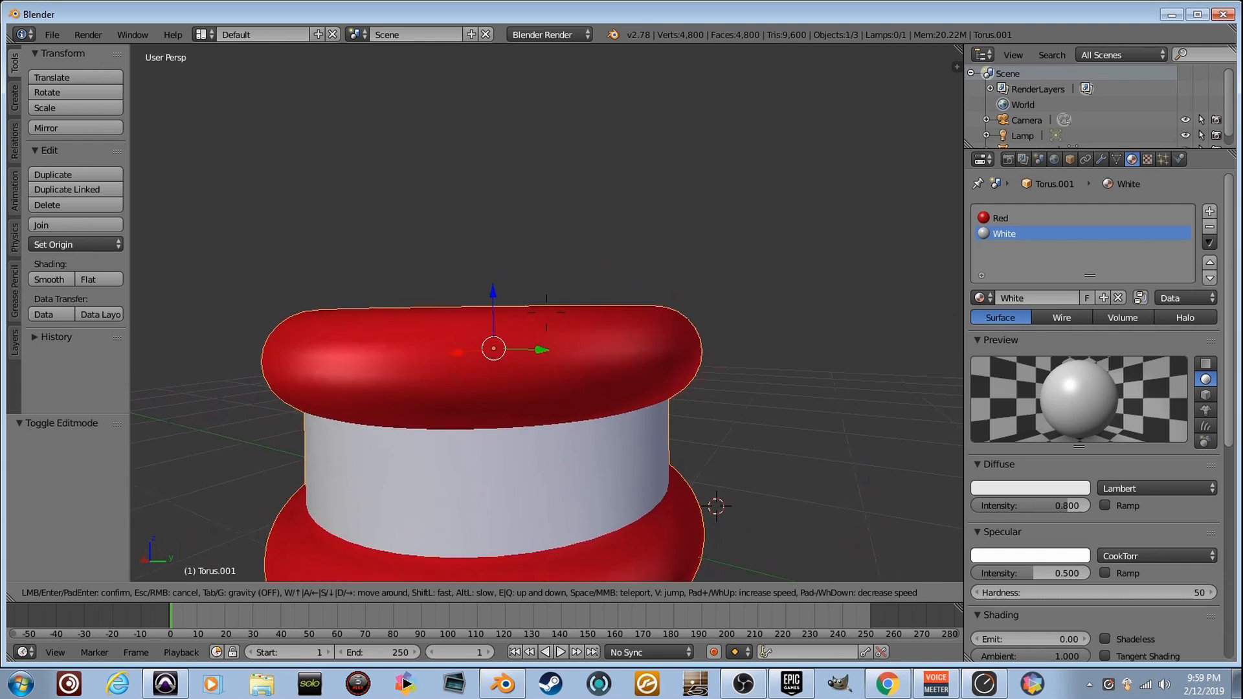
pyautogui.press('s')
pyautogui.press('w')
pyautogui.click(547, 312)
# Step: Re-enter Edit Mode and clear the selection of the white wall faces
pyautogui.press('Tab')
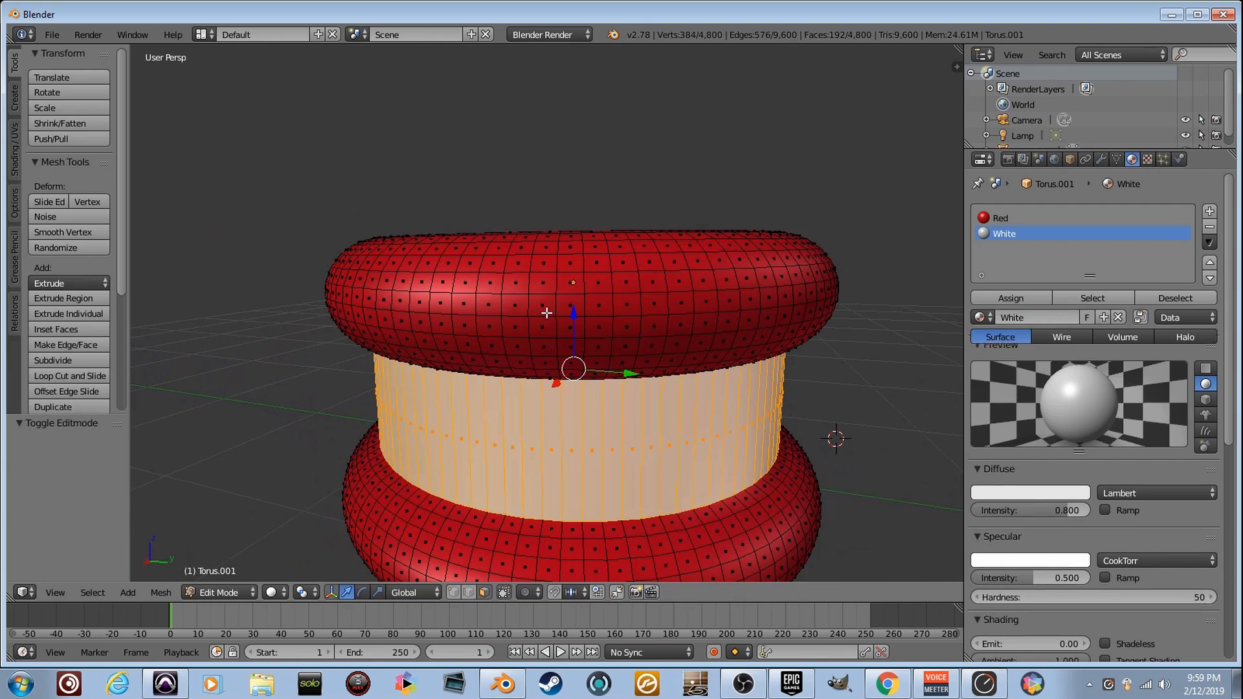
pyautogui.press('a')
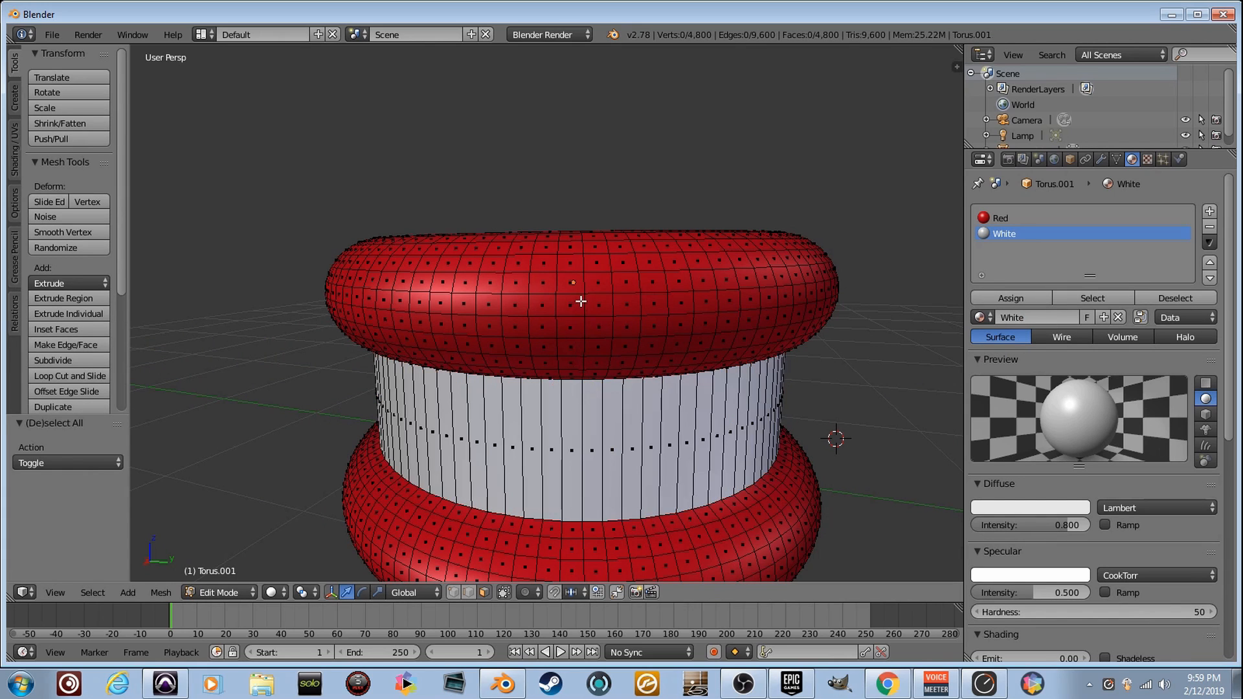
pyautogui.hotkey('shift', 'f')
pyautogui.press('s')
pyautogui.press('w')
pyautogui.click(546, 313)
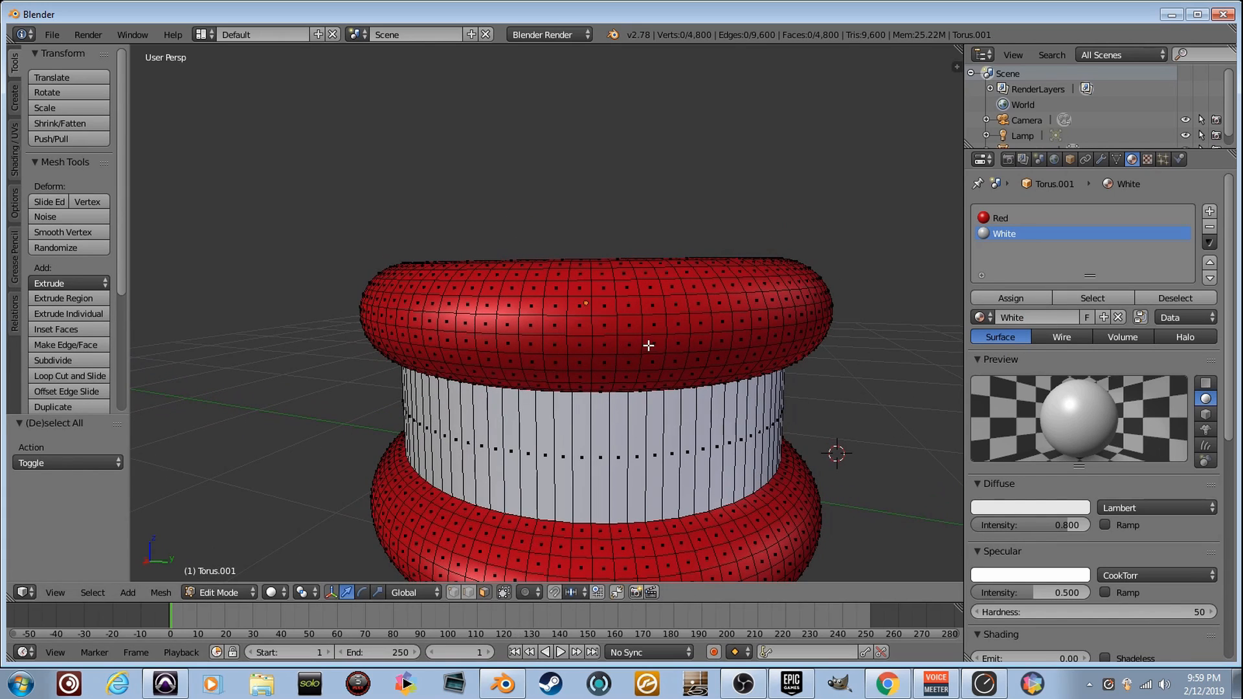
# Step: Select two adjacent face loops around the outer middle of the upper torus
pyautogui.keyDown('alt'); pyautogui.rightClick(590, 314); pyautogui.keyUp('alt')
pyautogui.hotkey('shift', 'f')
pyautogui.press('s')
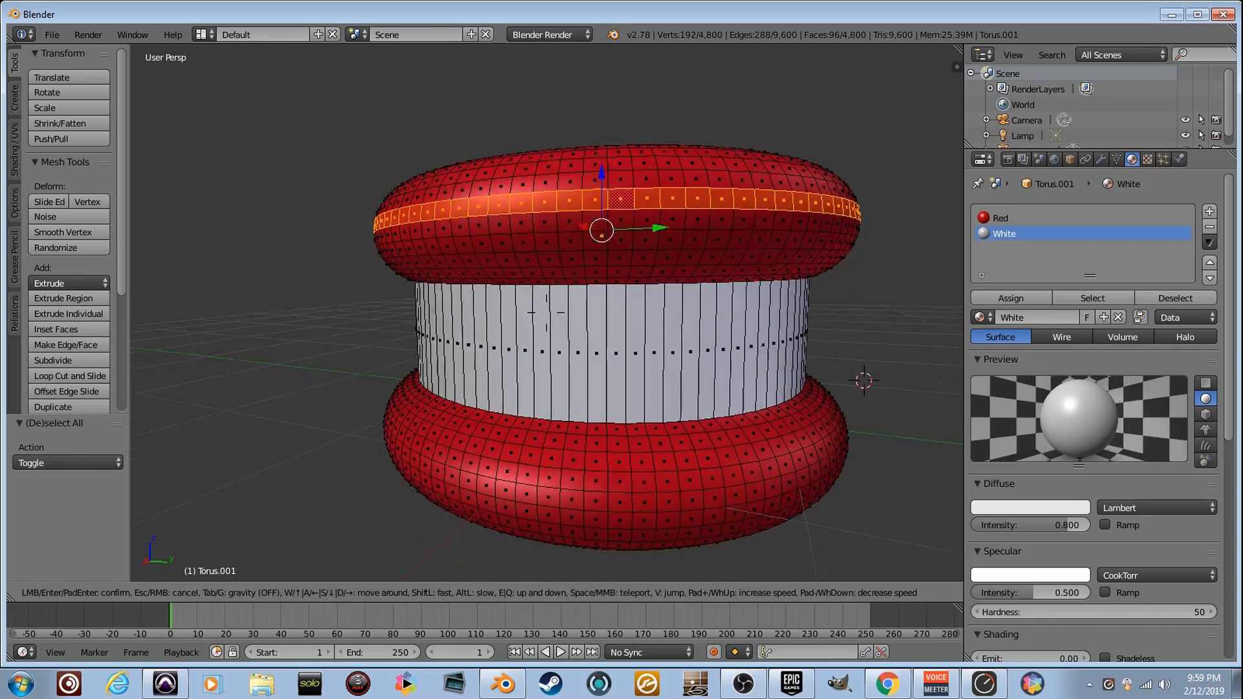
pyautogui.press('w')
pyautogui.press('s')
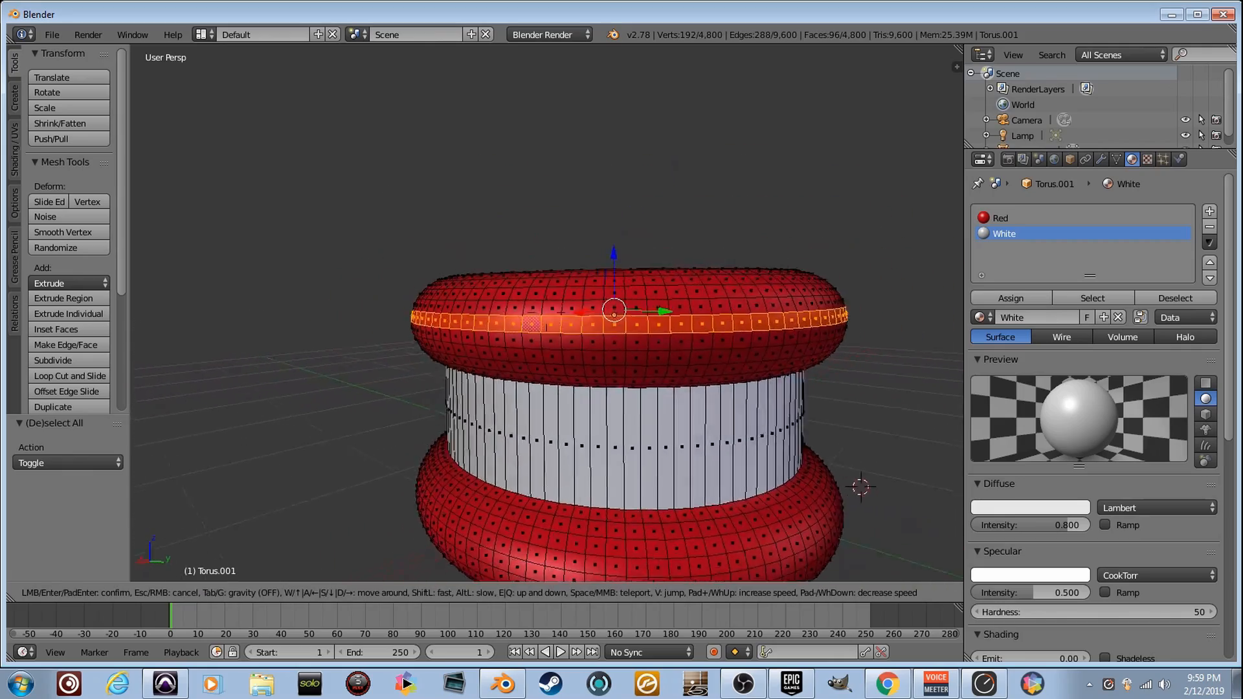
pyautogui.press('w')
pyautogui.click(587, 336)
pyautogui.keyDown('alt'); pyautogui.keyDown('shift'); pyautogui.rightClick(587, 336); pyautogui.keyUp('shift'); pyautogui.keyUp('alt')
# Step: Add two adjacent face loops around the outside of the lower torus to the selection
pyautogui.hotkey('shift', 'f')
pyautogui.press('s')
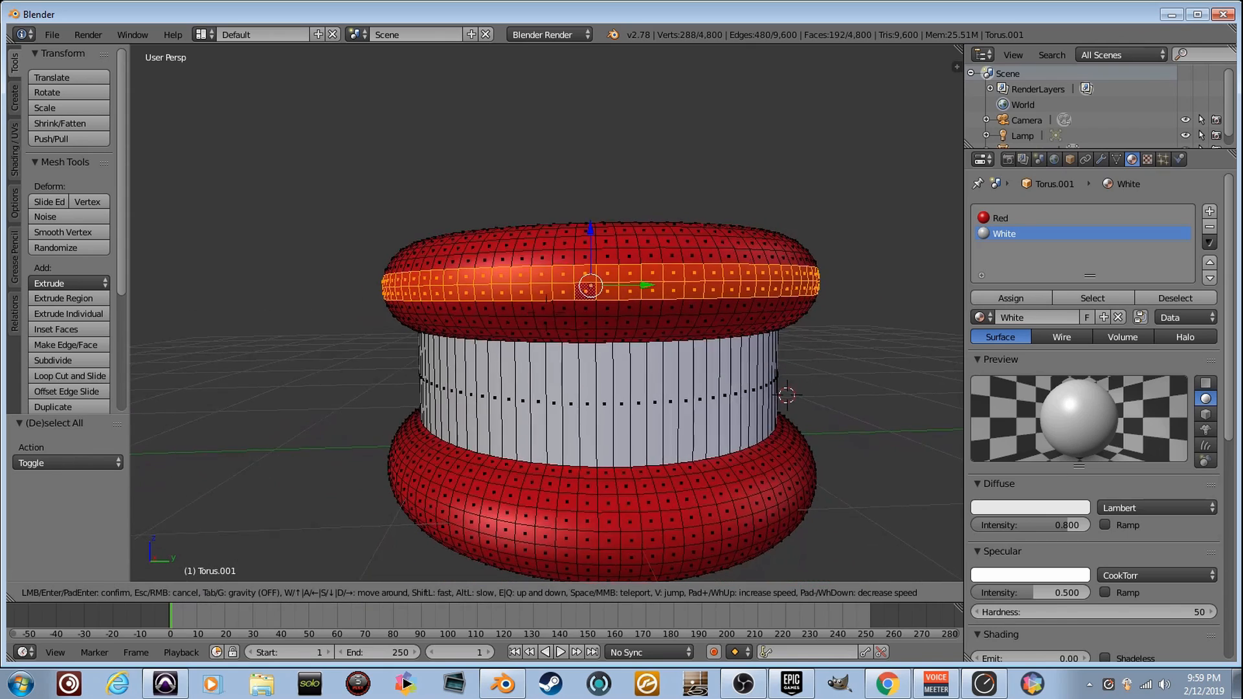
pyautogui.press('q')
pyautogui.click(593, 300)
pyautogui.keyDown('alt'); pyautogui.keyDown('shift'); pyautogui.rightClick(582, 300); pyautogui.keyUp('shift'); pyautogui.keyUp('alt')
pyautogui.keyDown('alt'); pyautogui.keyDown('shift'); pyautogui.rightClick(588, 312); pyautogui.keyUp('shift'); pyautogui.keyUp('alt')
pyautogui.press('f')
pyautogui.hotkey('shift', 'f')
pyautogui.press('s')
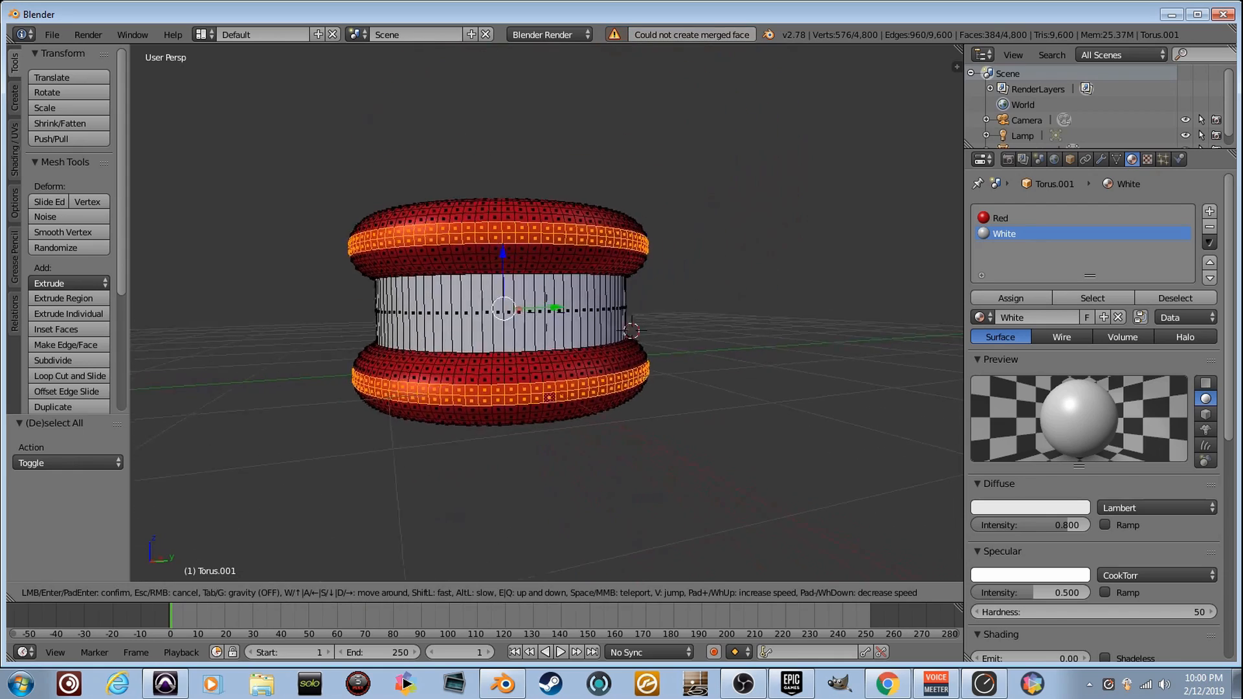
pyautogui.press('w')
pyautogui.click(547, 313)
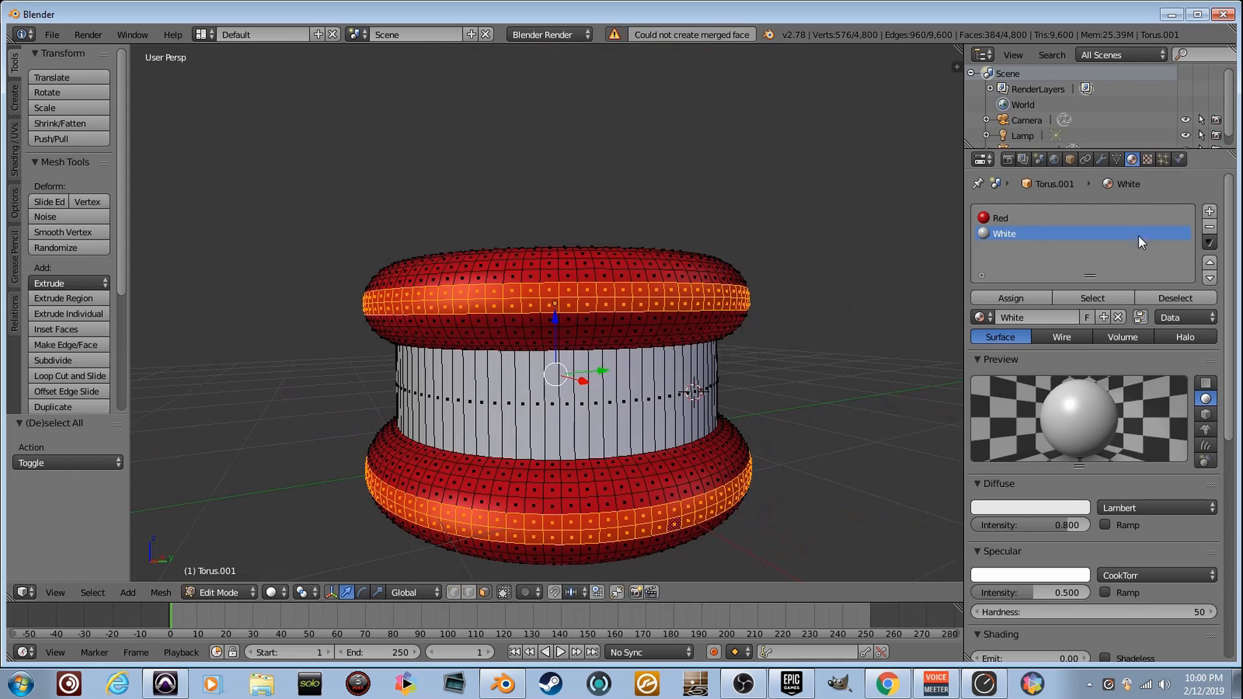
# Step: Add a third material slot with a new material named Black and assign it to the selected face loops
pyautogui.click(1208, 212)
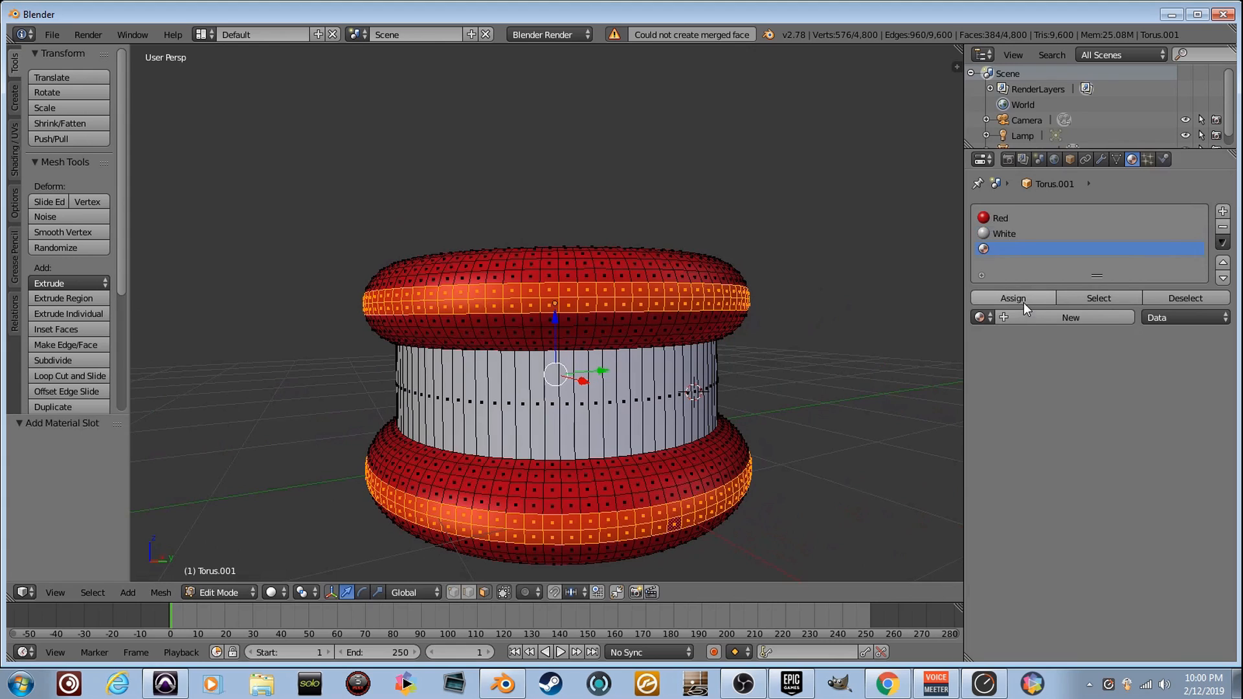
pyautogui.click(1034, 316)
pyautogui.doubleClick(1052, 249)
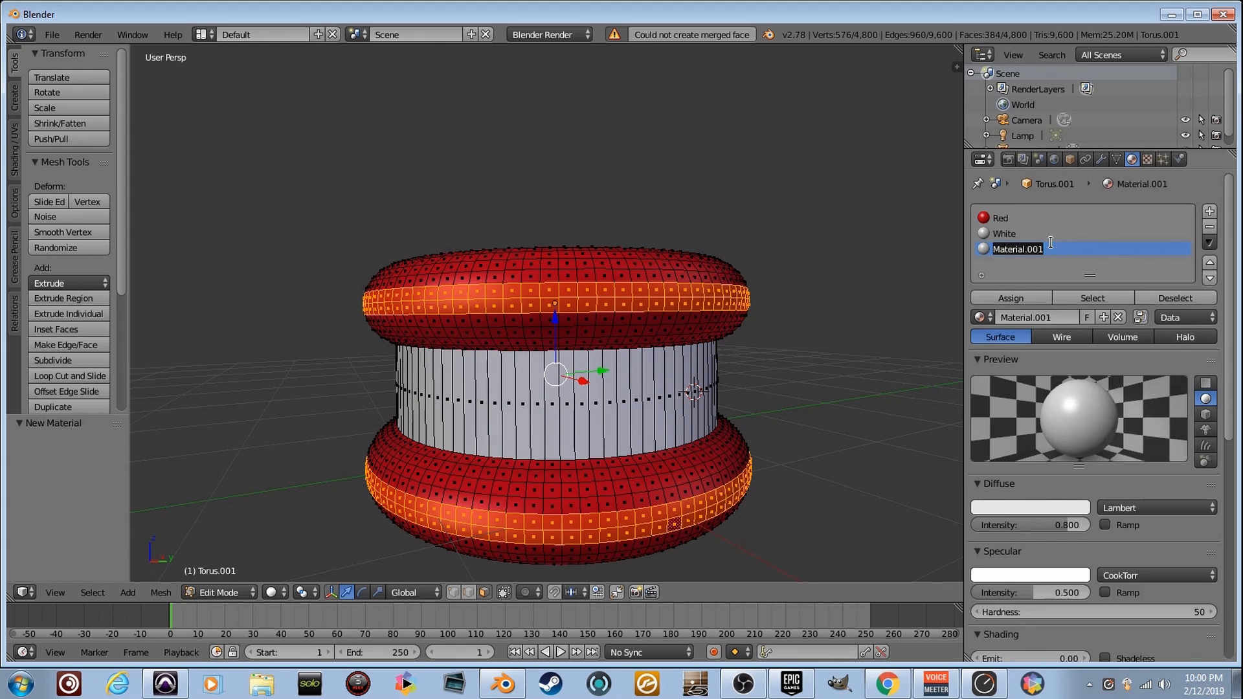
pyautogui.press('BackSpace')
pyautogui.write('Black')
pyautogui.press('Return')
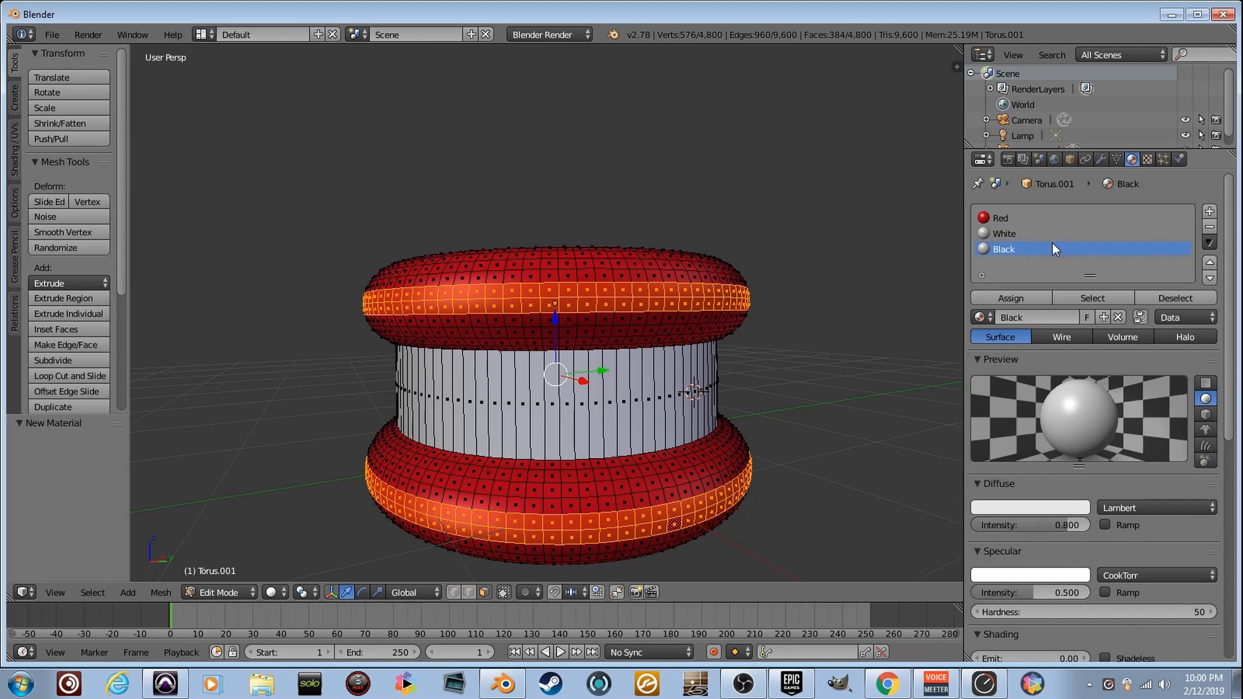
pyautogui.click(1028, 300)
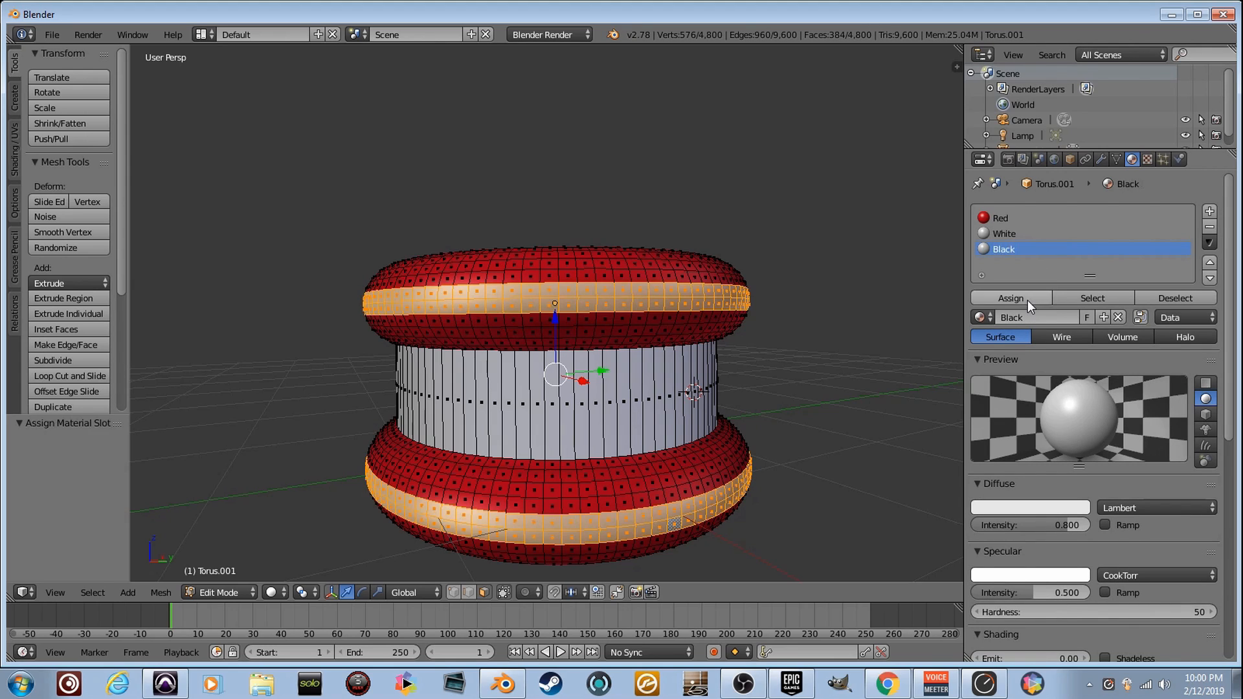
# Step: Set the Black material's diffuse color to pure black (RGB 0, 0, 0) and return to Object Mode
pyautogui.click(1052, 508)
pyautogui.moveTo(1078, 353); pyautogui.dragTo(1079, 414)
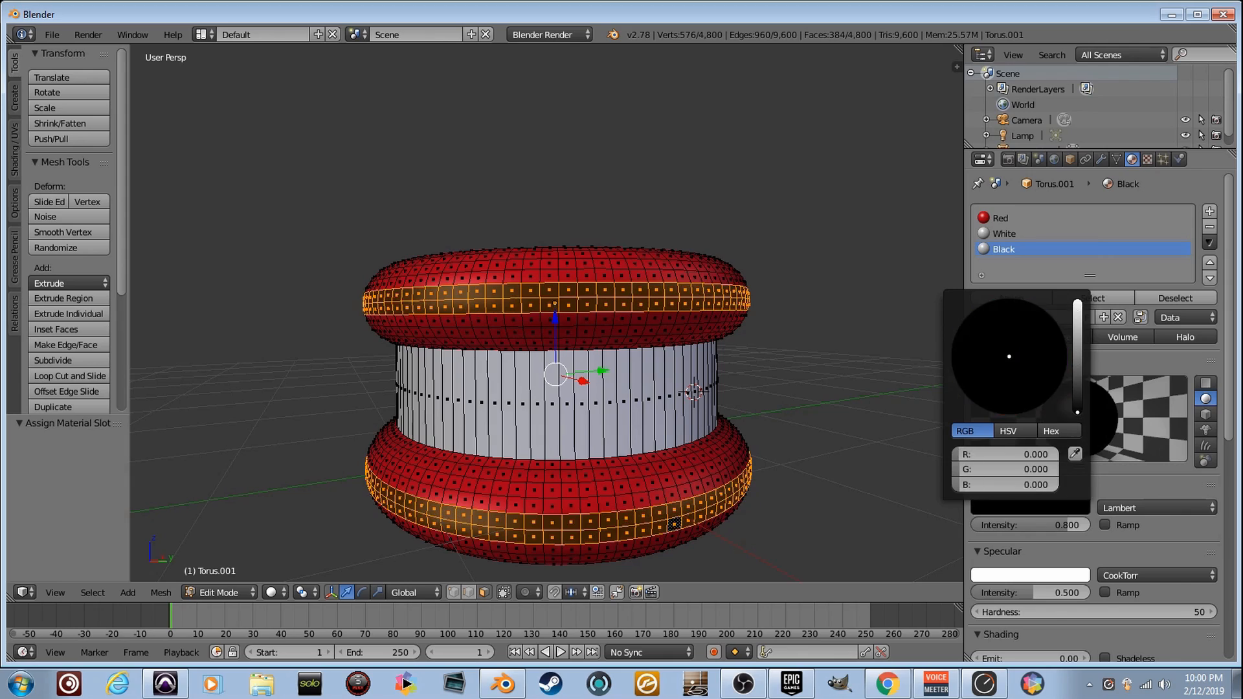
pyautogui.press('Tab')
# Step: Fly around the colored model in walk navigation to examine its red, white and black bands from above and below
pyautogui.hotkey('shift', 'f')
pyautogui.press('s')
pyautogui.press('e')
pyautogui.press('w')
pyautogui.press('e')
pyautogui.press('d')
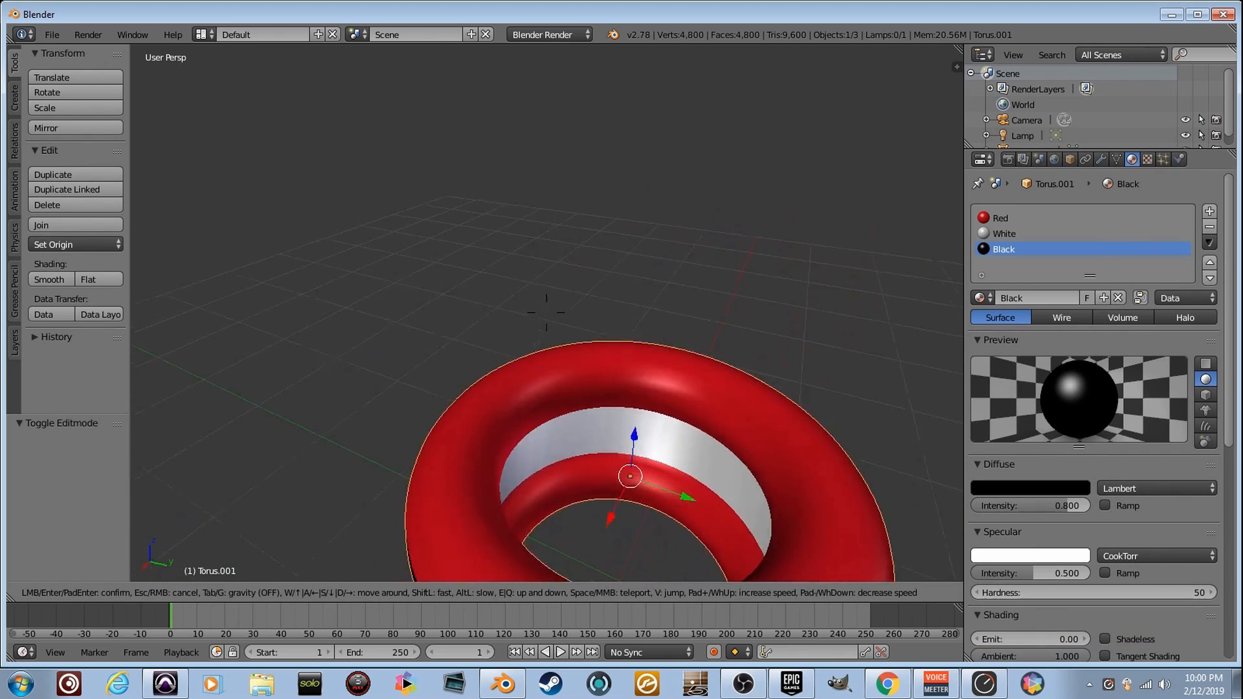
pyautogui.press('q')
pyautogui.press('s')
pyautogui.press('a')
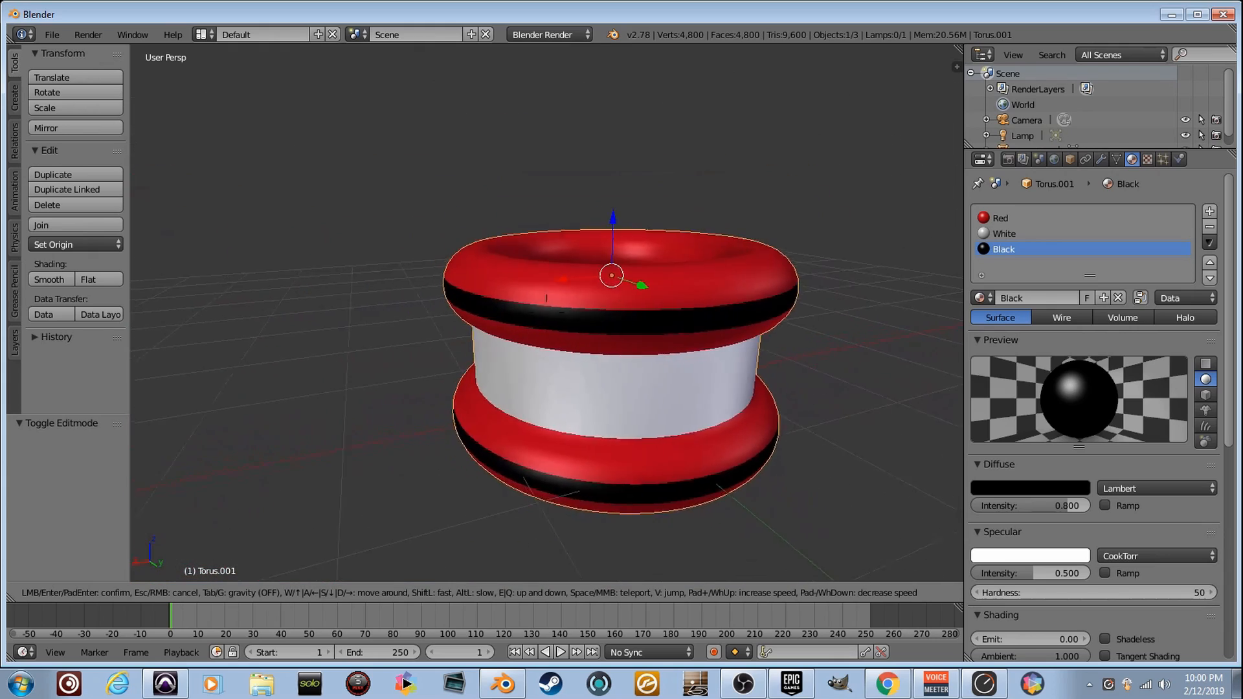
pyautogui.press('w')
pyautogui.press('q')
pyautogui.press('s')
pyautogui.press('a')
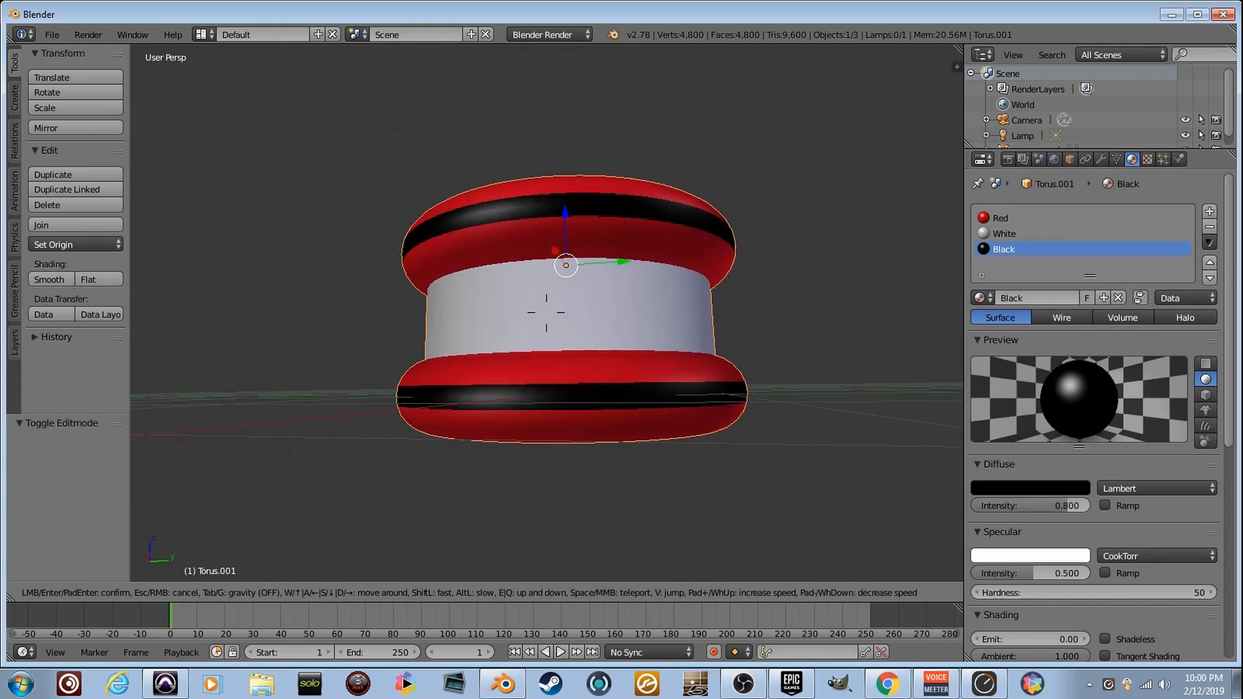
pyautogui.press('e')
pyautogui.press('w')
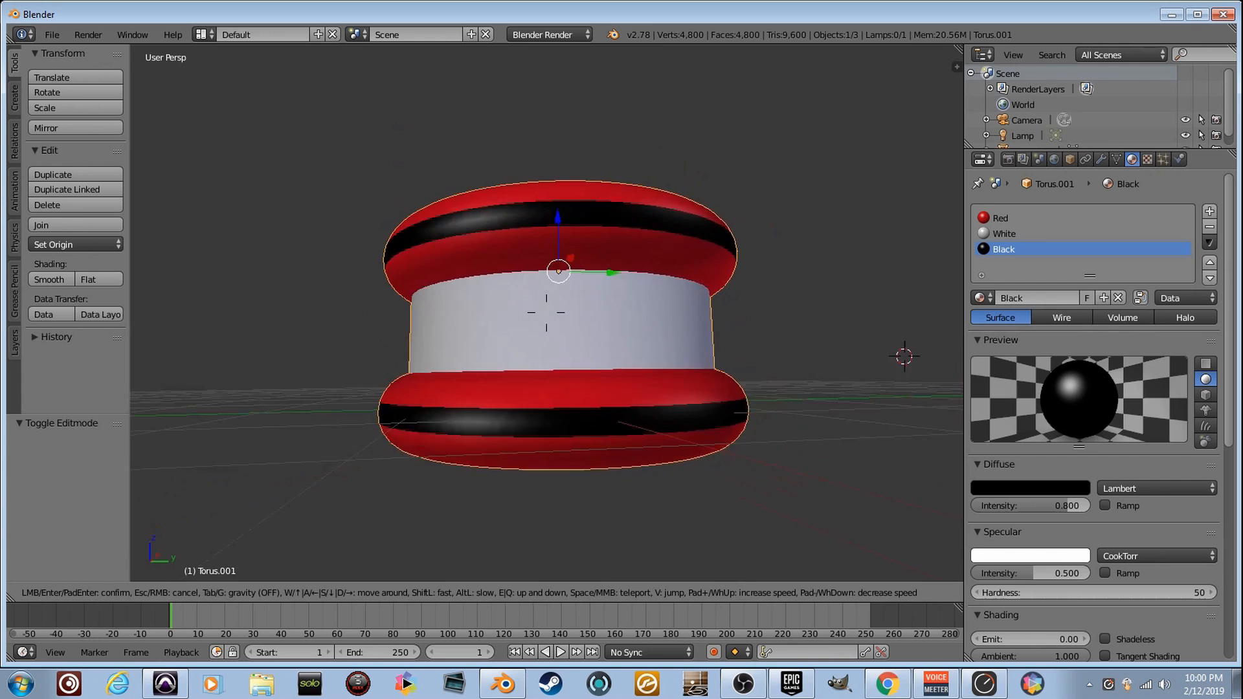
pyautogui.press('s')
pyautogui.press('w')
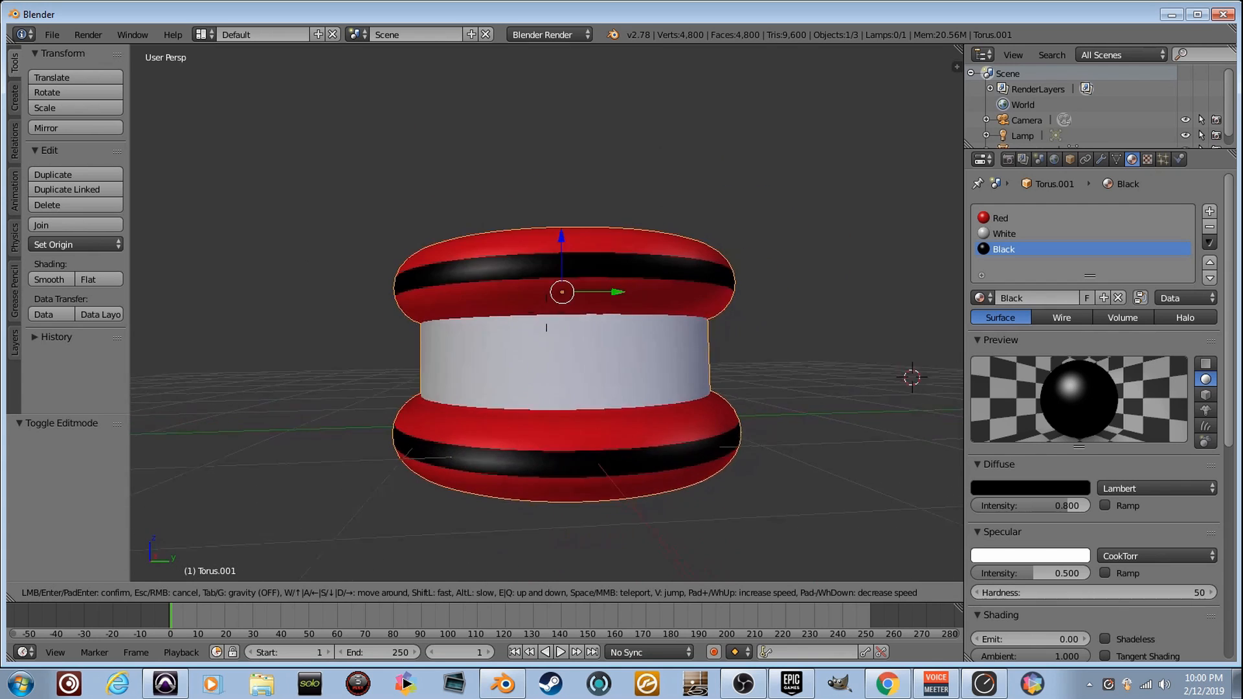
# Step: Examine the upper torus, its black stripe and the white wall at close range
pyautogui.press('e')
pyautogui.press('q')
pyautogui.press('w')
pyautogui.press('s')
pyautogui.press('d')
pyautogui.press('w')
pyautogui.press('e')
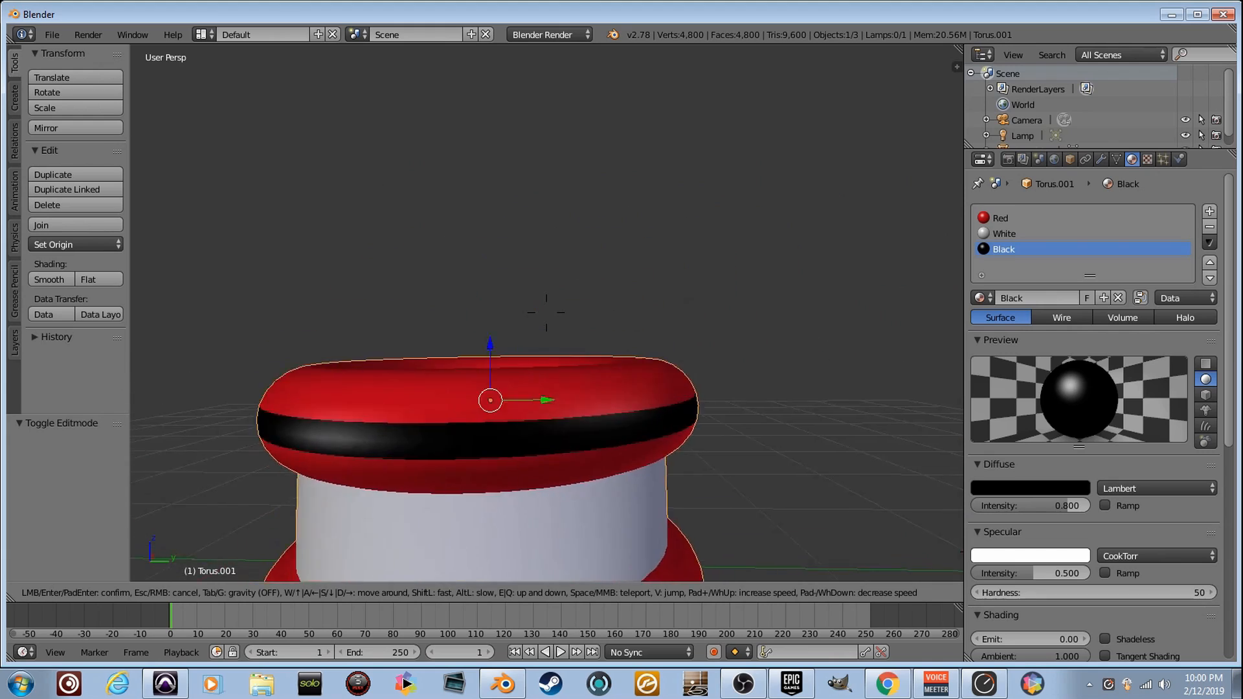
pyautogui.press('q')
pyautogui.press('w')
pyautogui.press('w')
pyautogui.press('s')
pyautogui.press('w')
pyautogui.press('s')
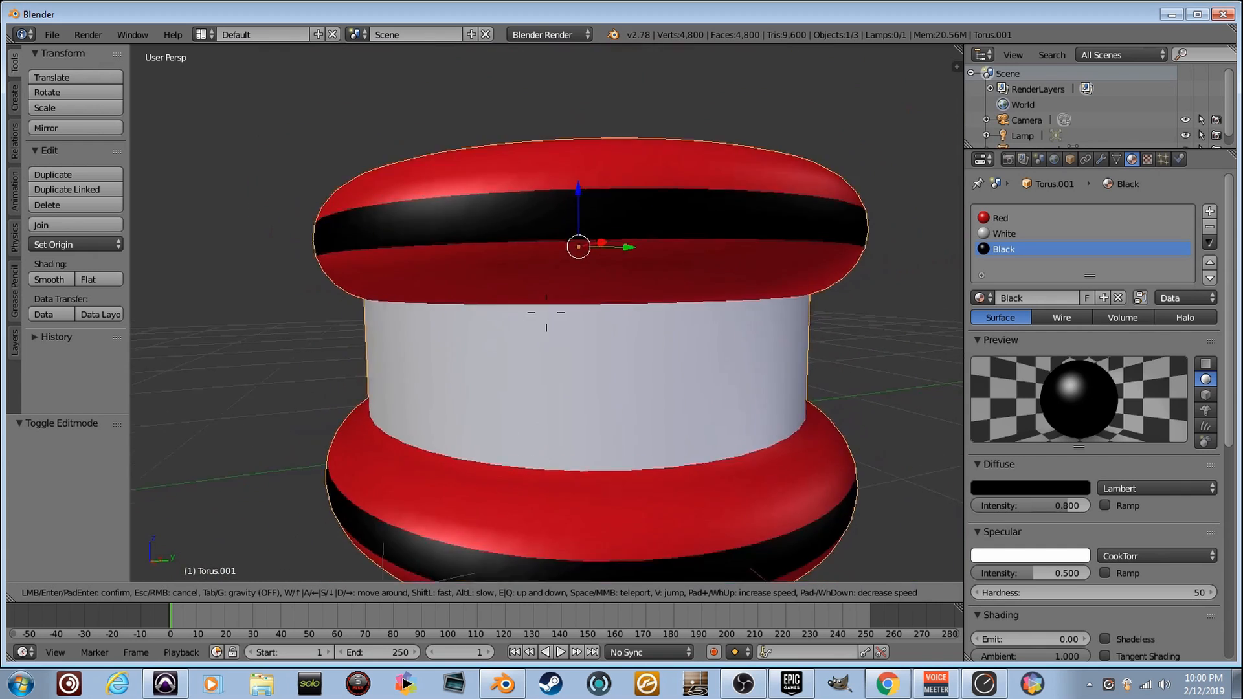
# Step: Examine the whole colored model from farther away and from several sides
pyautogui.press('s')
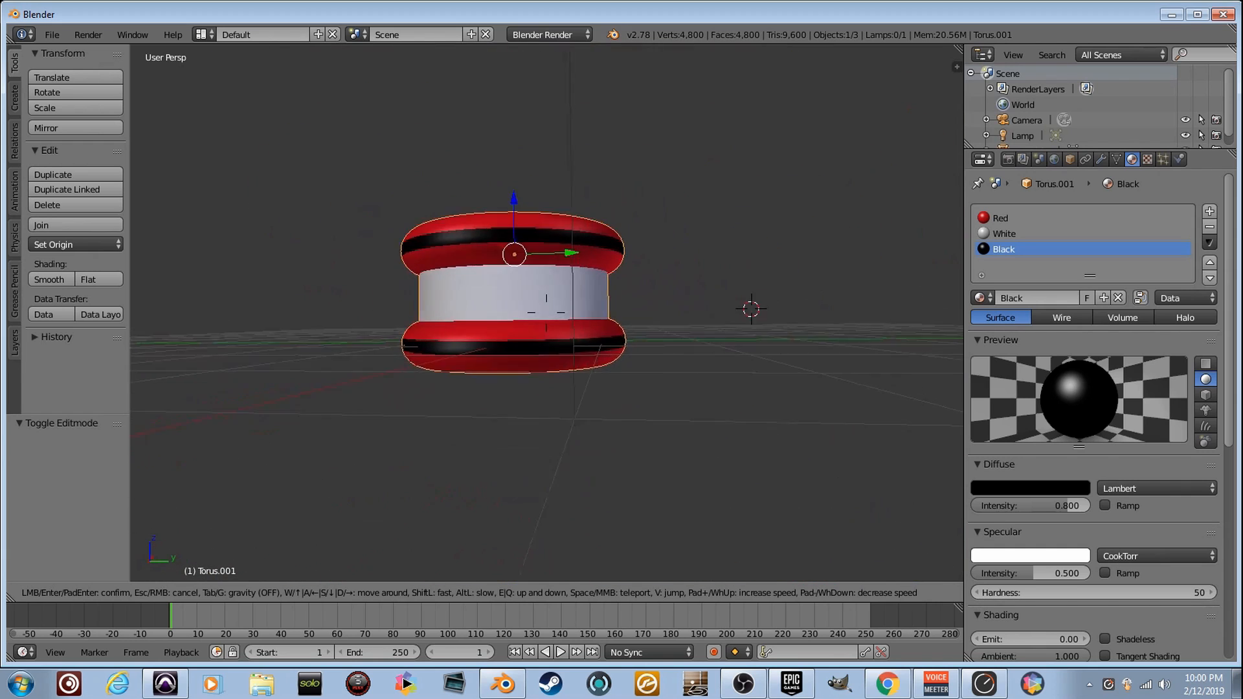
pyautogui.press('w')
pyautogui.press('d')
pyautogui.press('s')
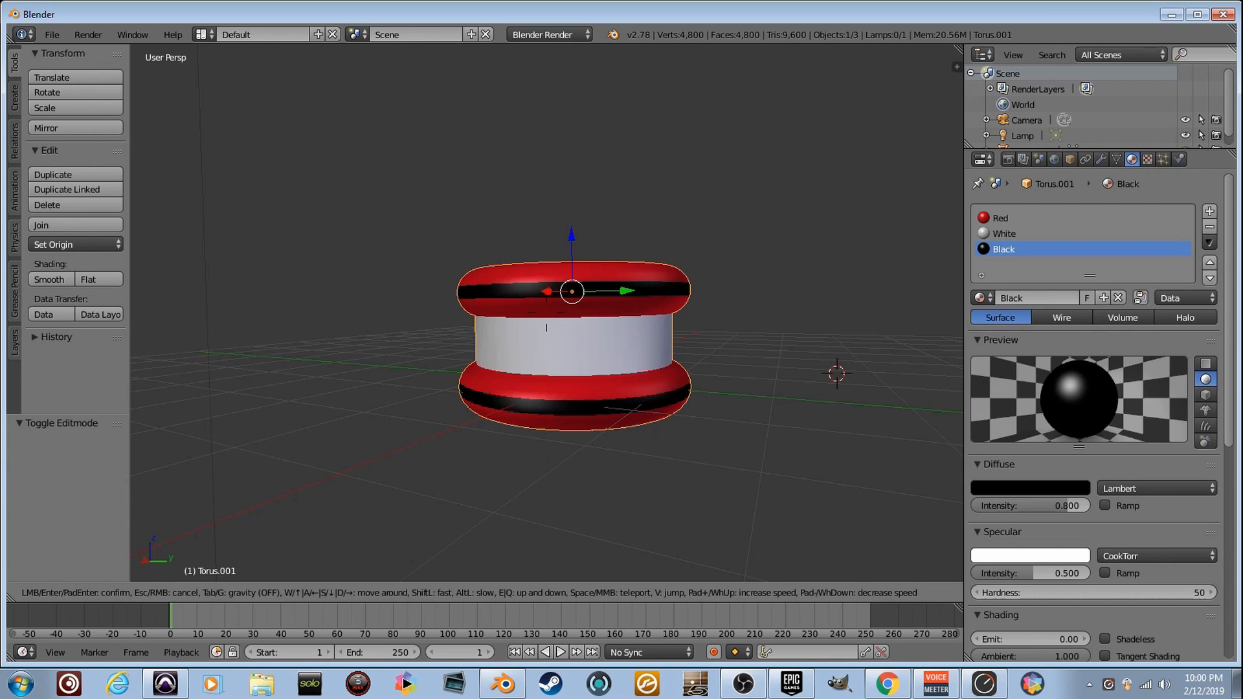
pyautogui.press('a')
pyautogui.press('w')
pyautogui.press('s')
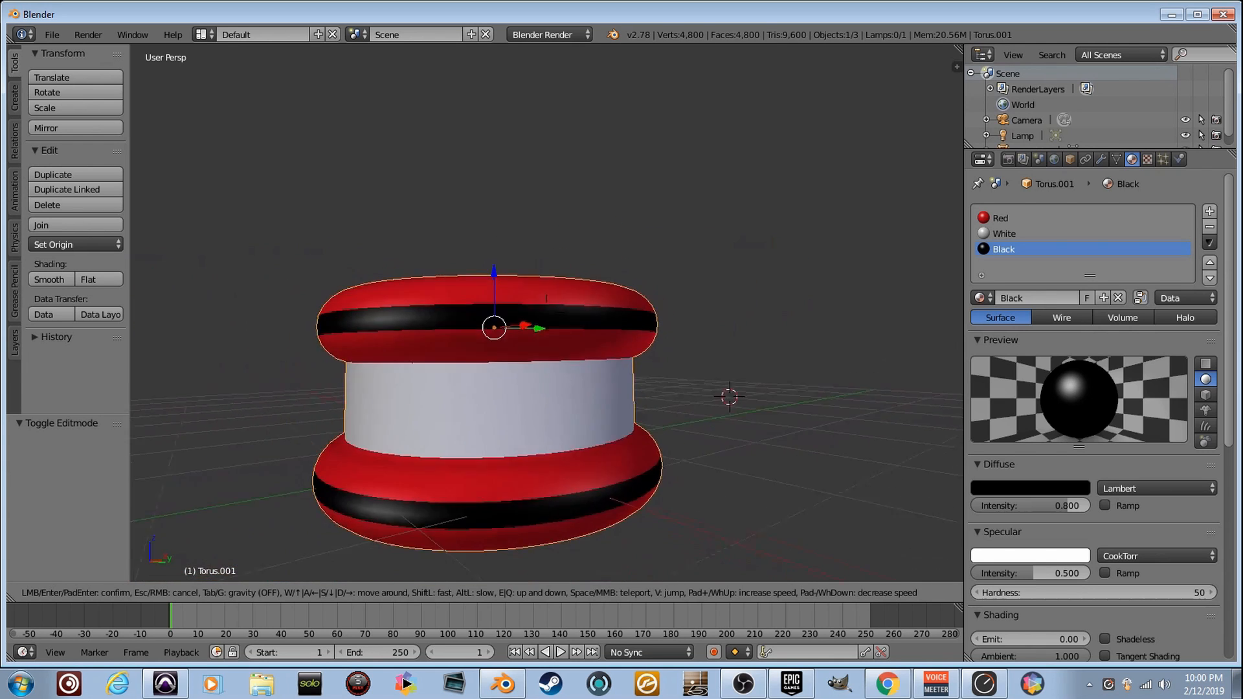
pyautogui.press('w')
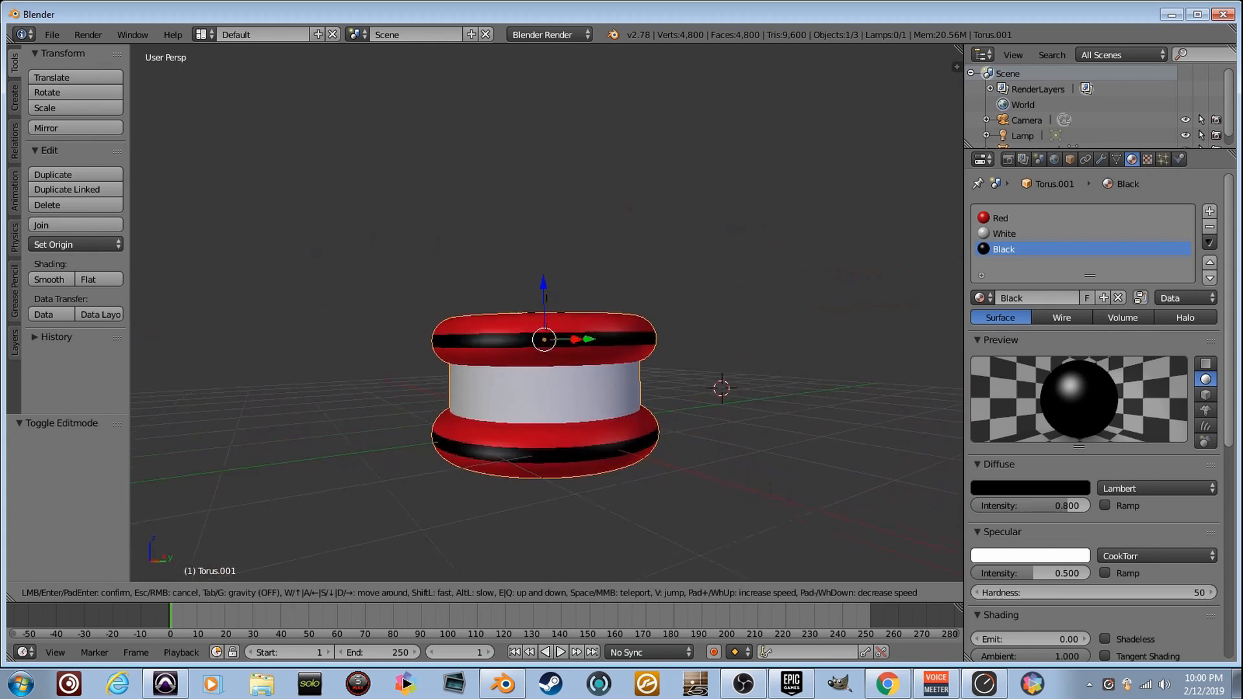
pyautogui.press('e')
pyautogui.press('q')
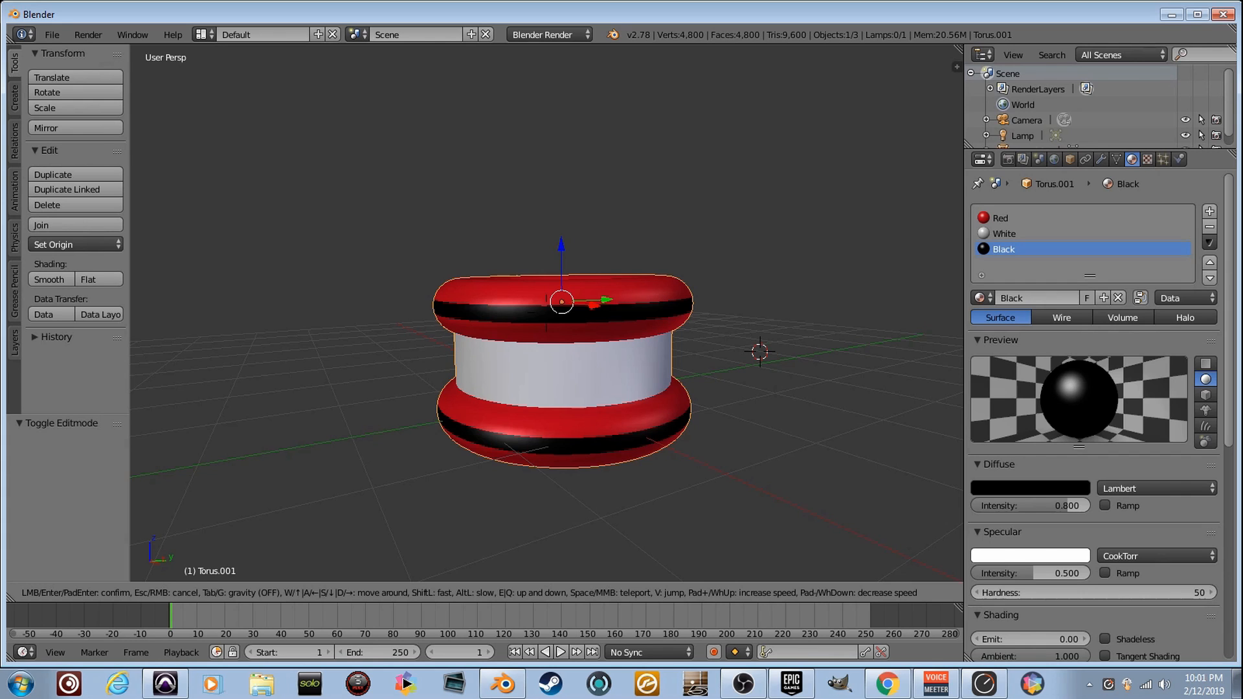
pyautogui.press('a')
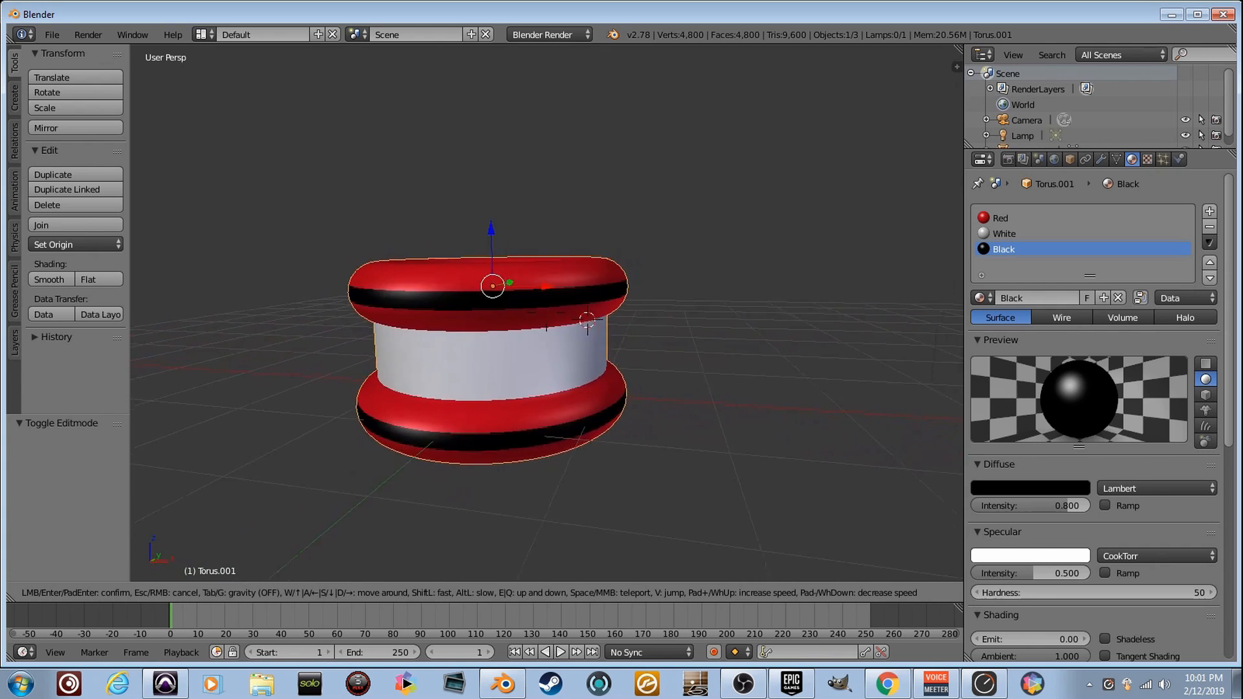
pyautogui.press('s')
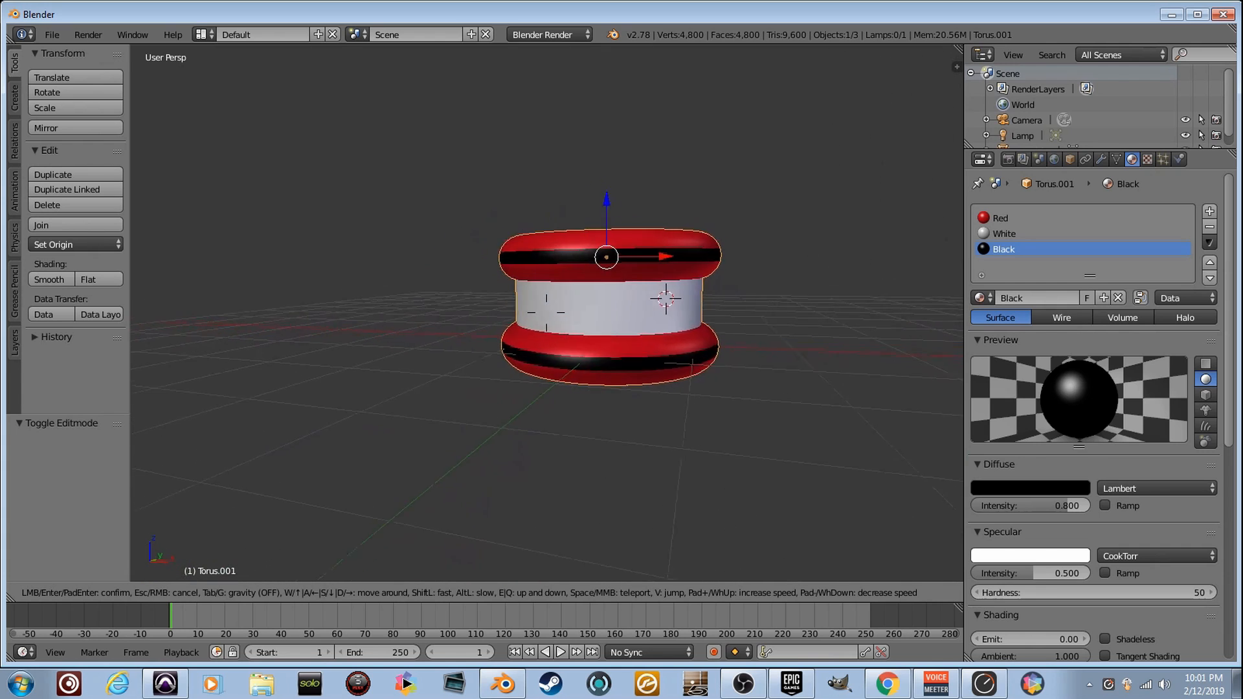
pyautogui.press('d')
pyautogui.press('e')
pyautogui.press('q')
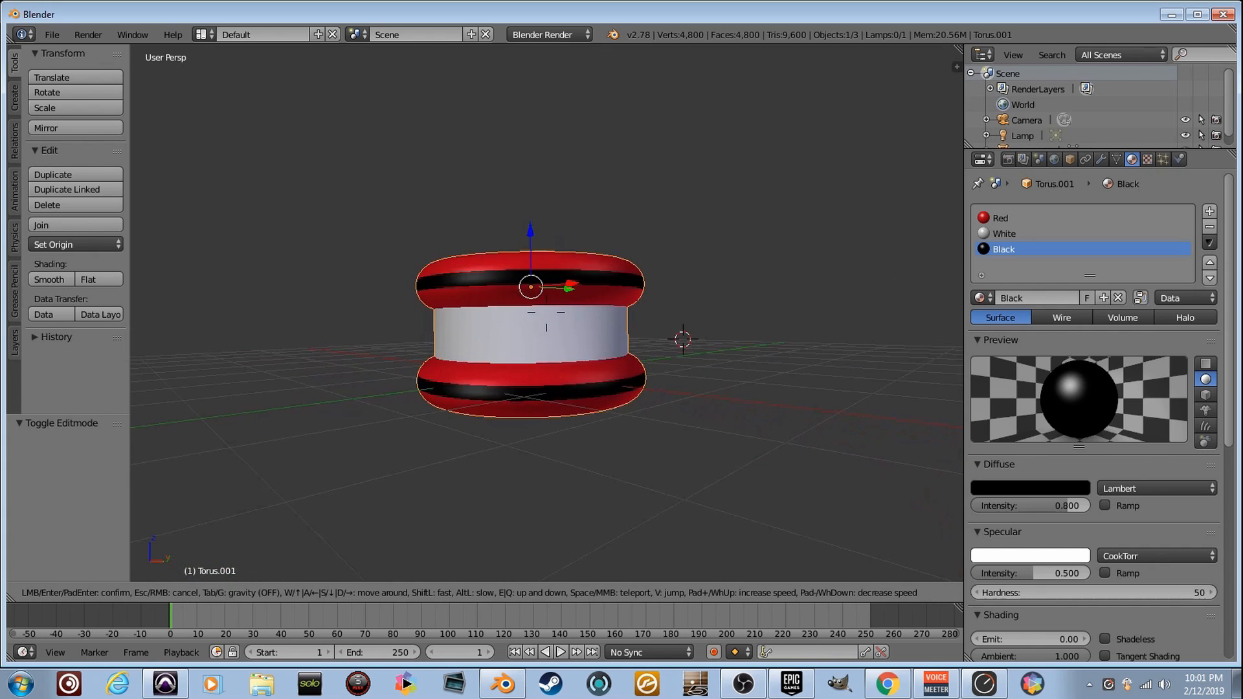